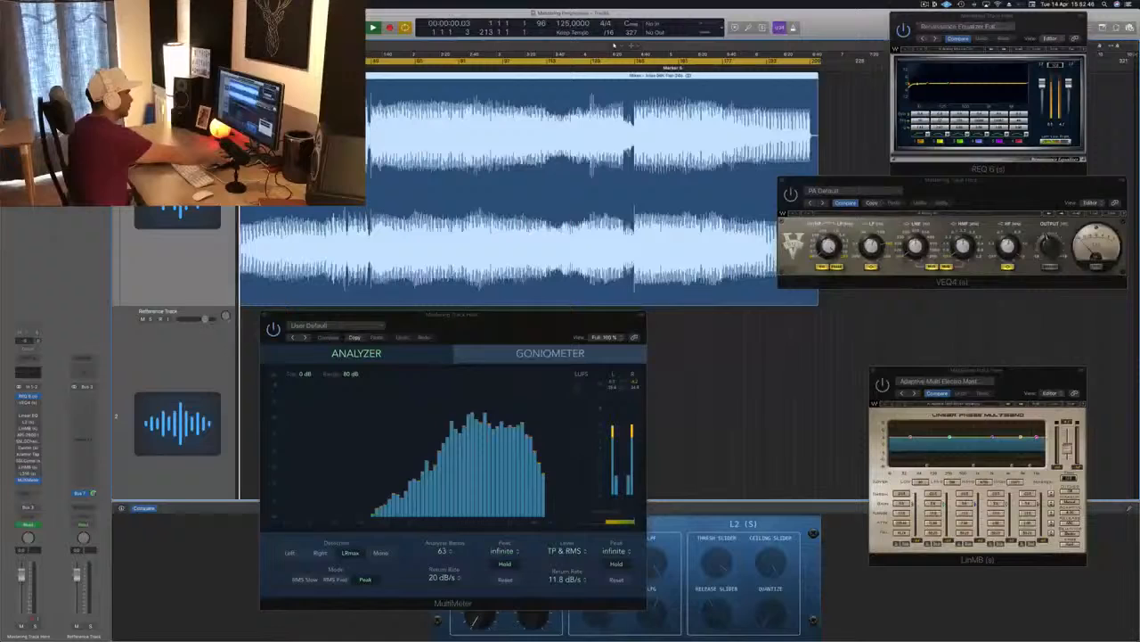
Play the mastering track and jump ahead through its later sections to audition the mix, stopping after the final drop begins
key("space")
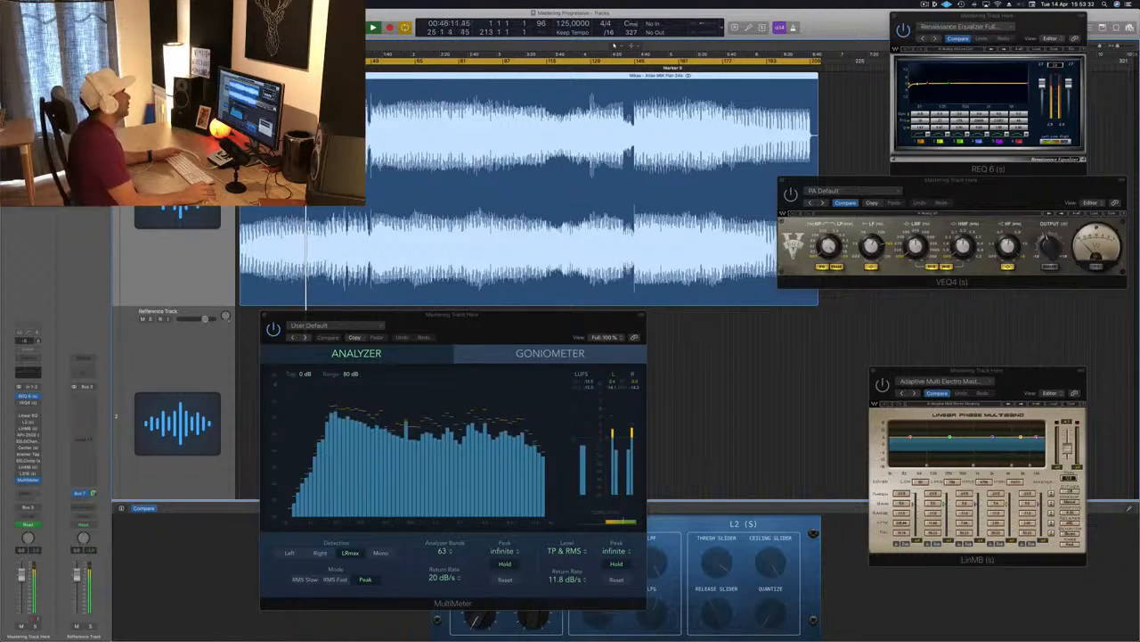
key("shift+period")
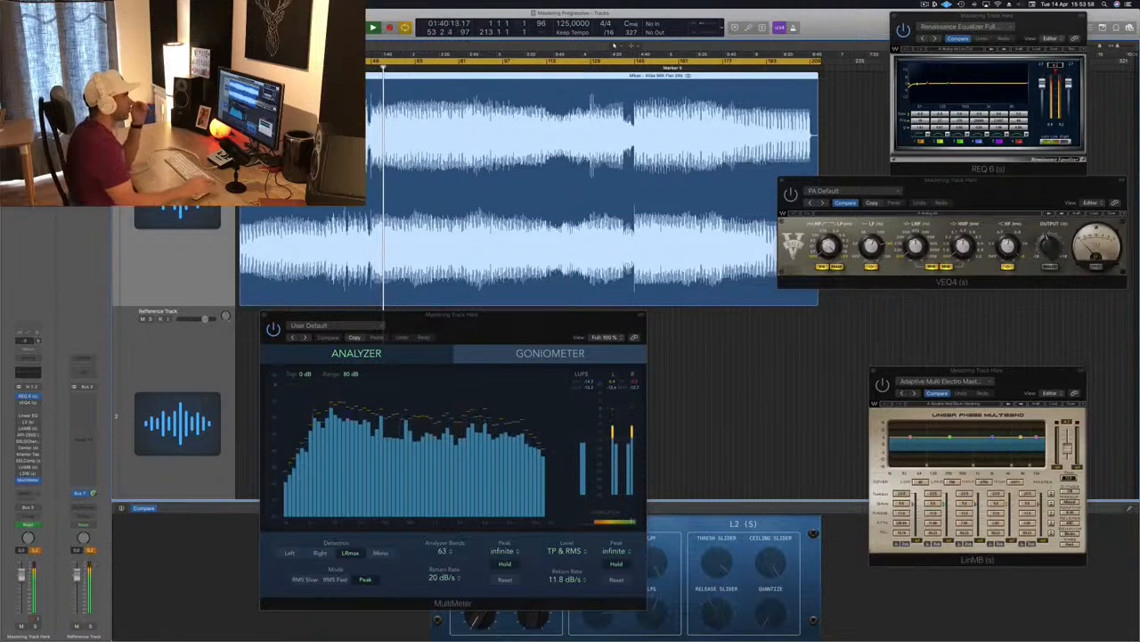
left_click(1055, 27)
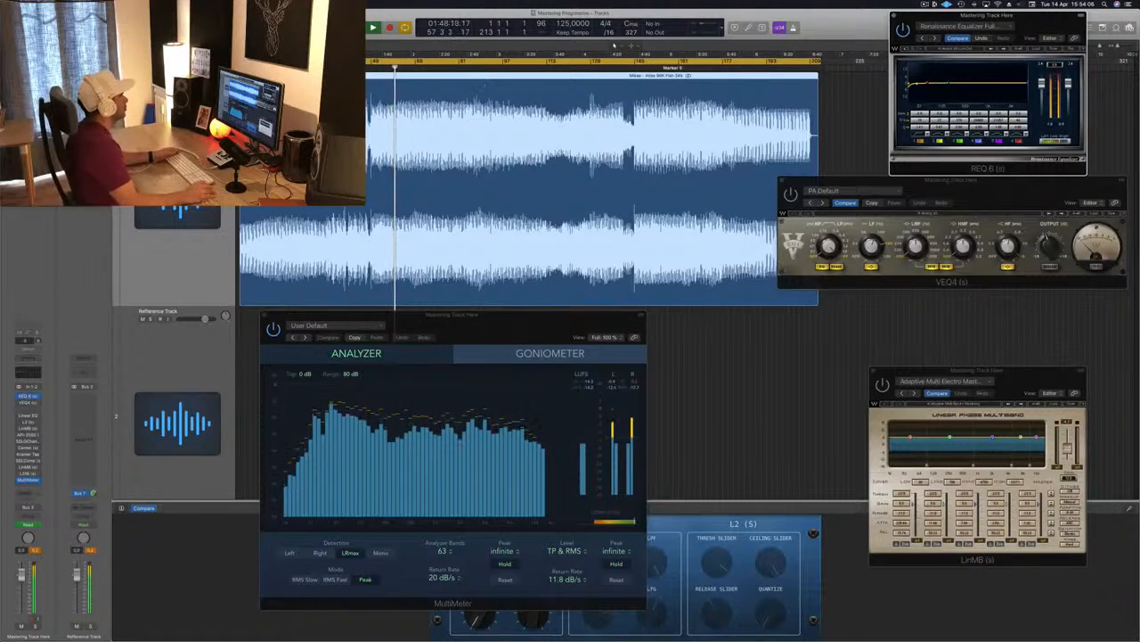
left_click(613, 45)
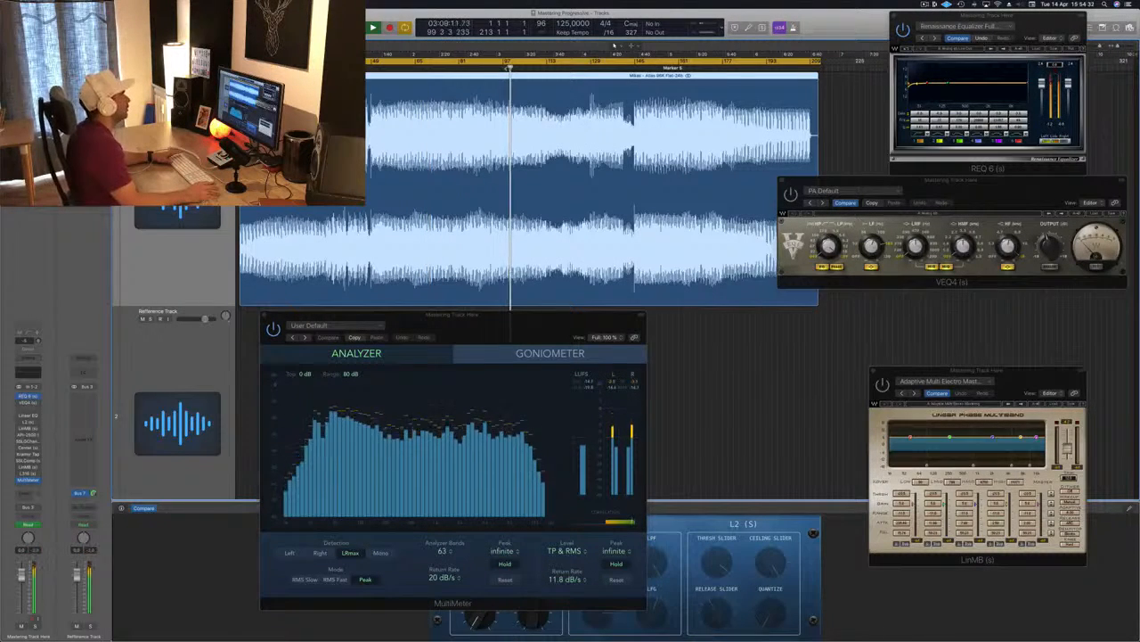
left_click(487, 69)
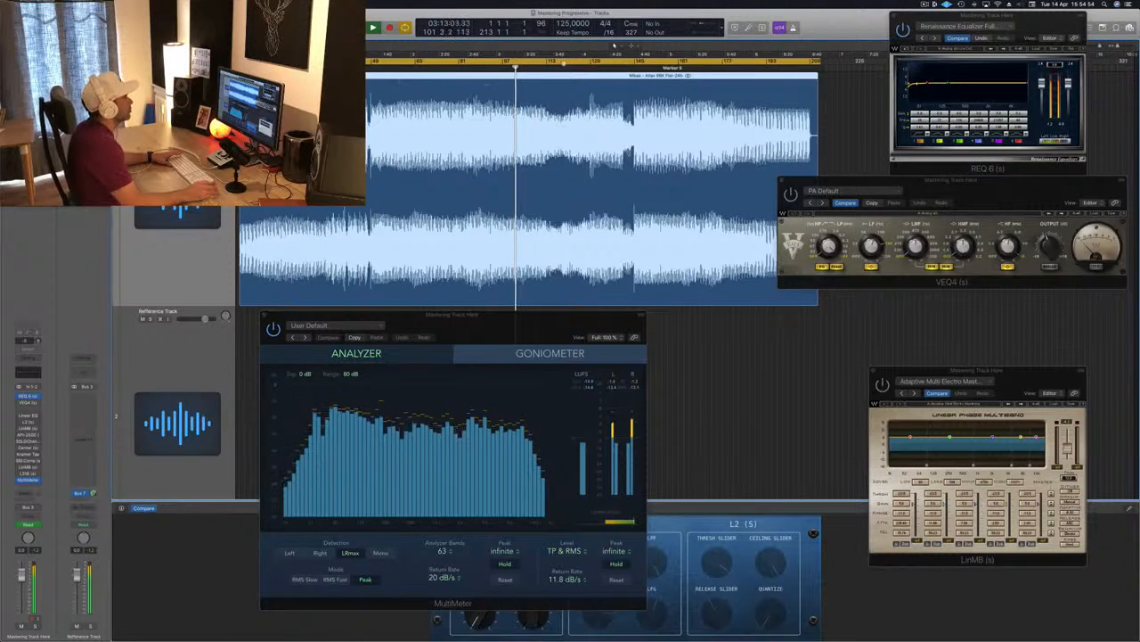
left_click(624, 68)
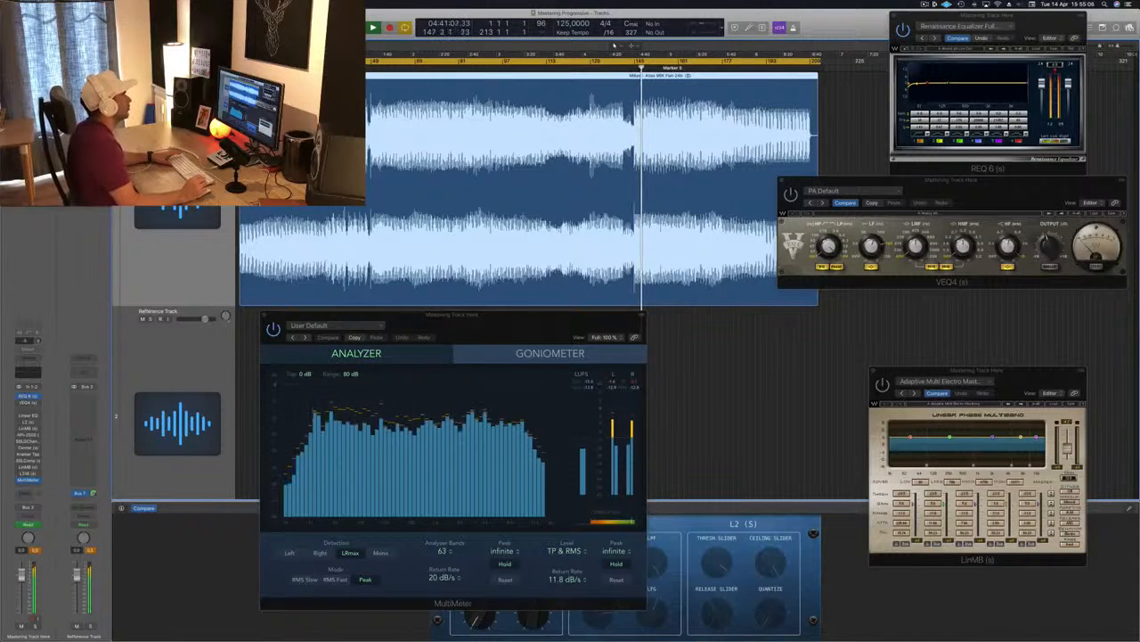
key("space")
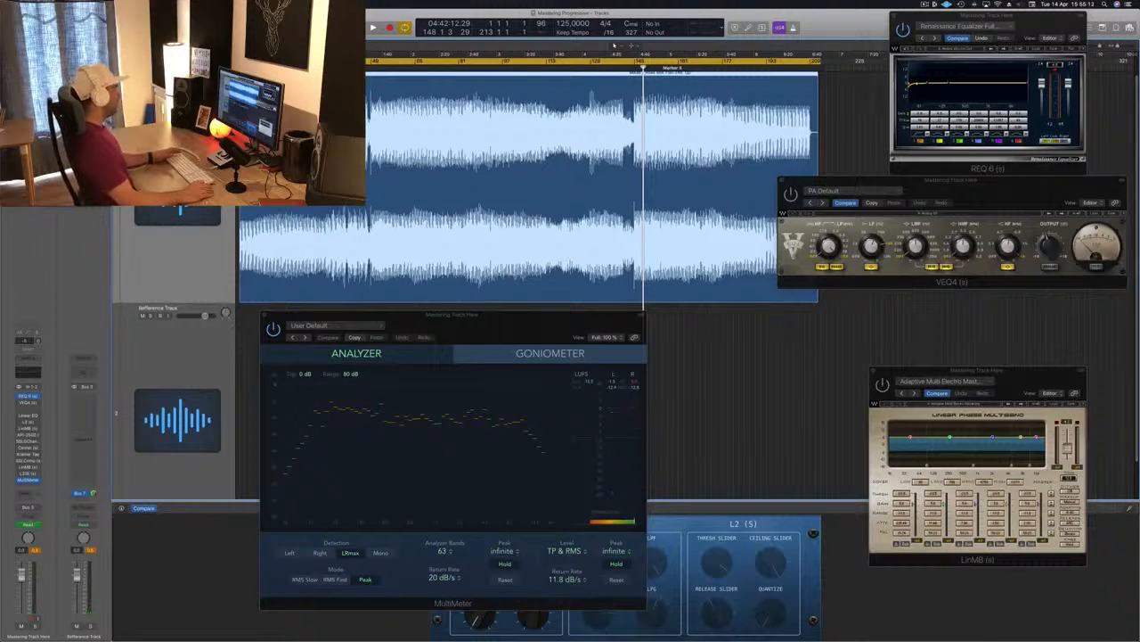
Restart playback from the beginning of the track and reposition the REQ 6 equalizer window above the VEQ4
key("Return")
key("space")
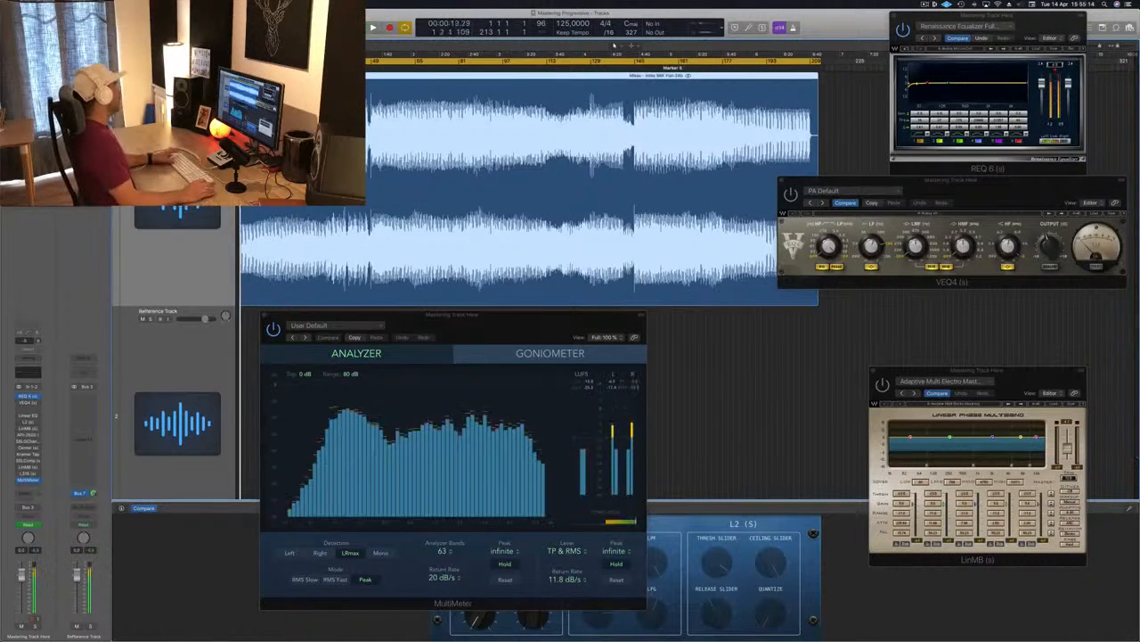
left_click_drag(989, 15, 858, 31)
left_click_drag(934, 33, 963, 28)
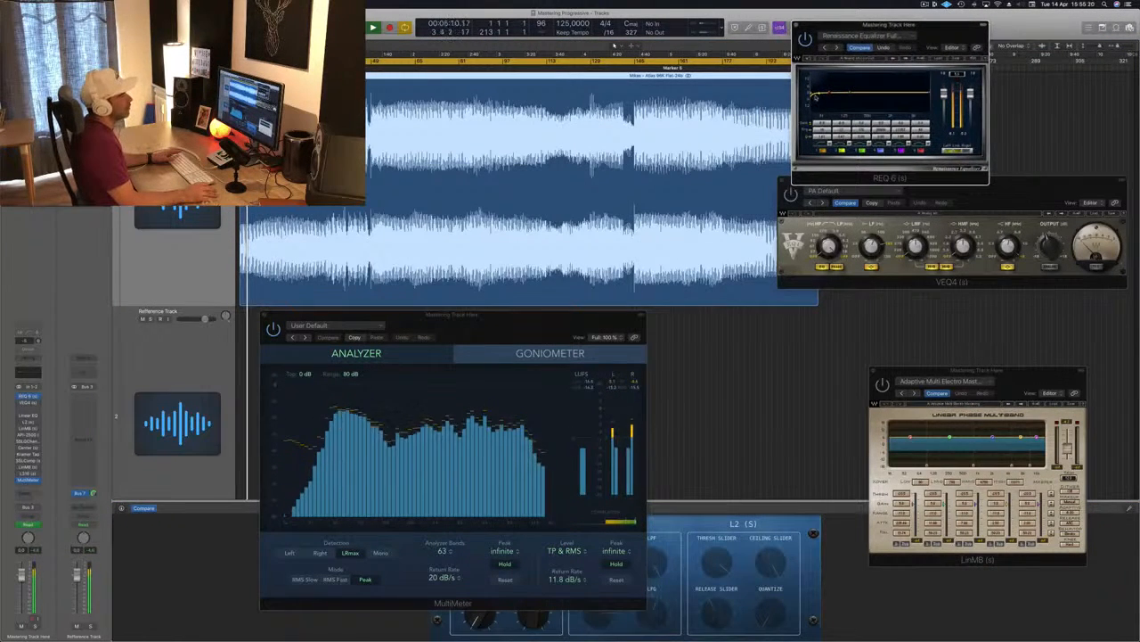
left_click_drag(942, 24, 968, 13)
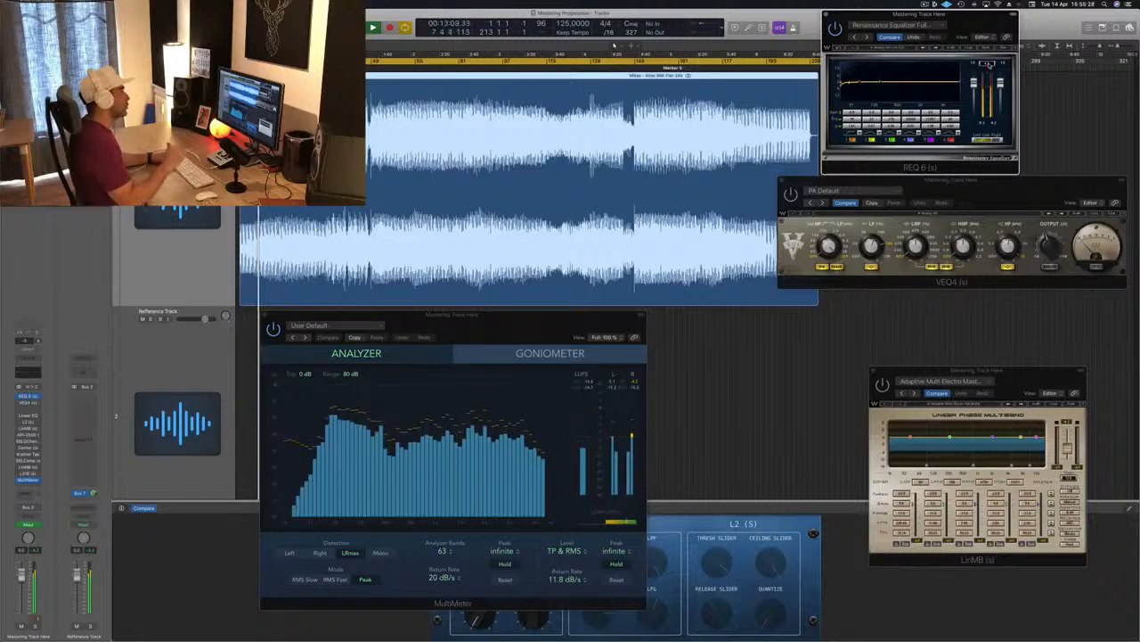
Close and reopen the VEQ4 equalizer, enable it on the mastering track, and place its window just below the REQ 6
left_click(874, 244)
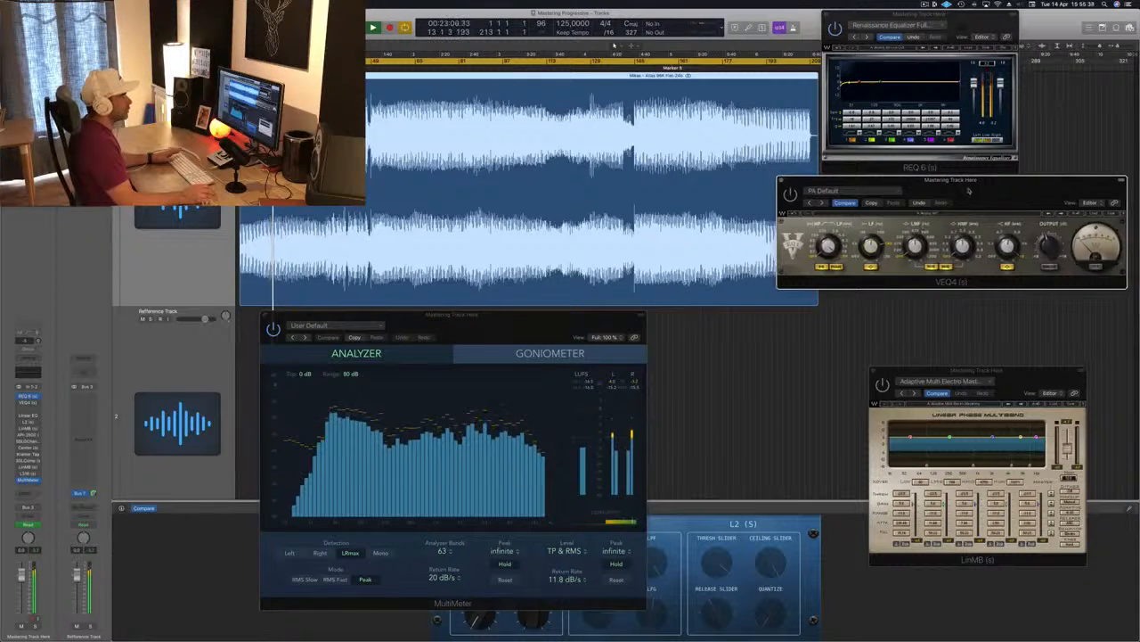
left_click_drag(951, 179, 913, 179)
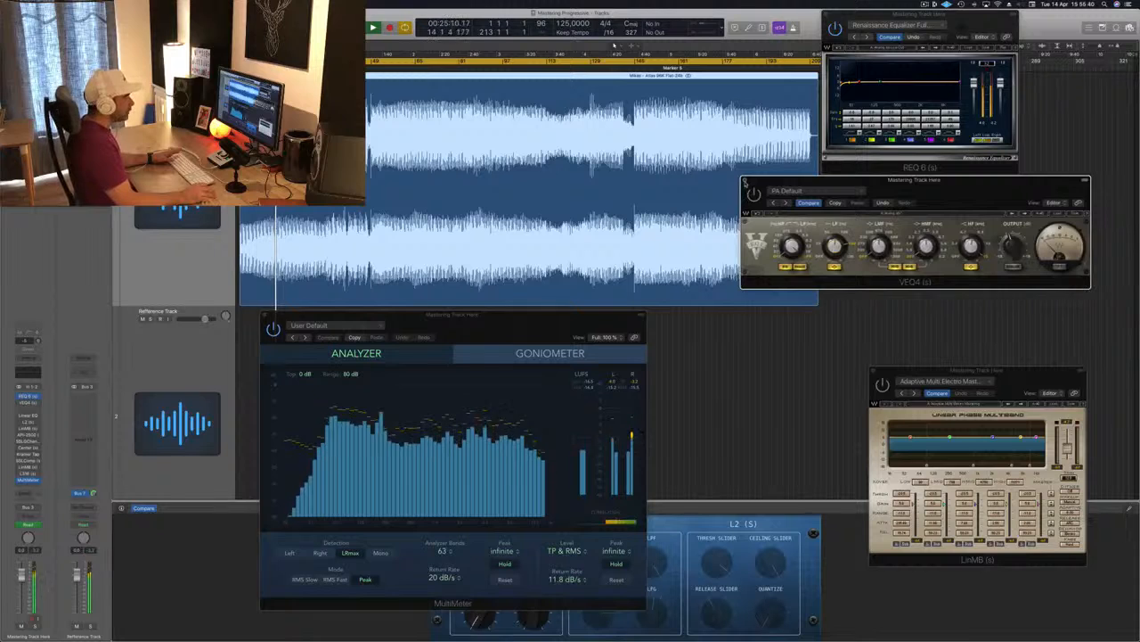
left_click(745, 181)
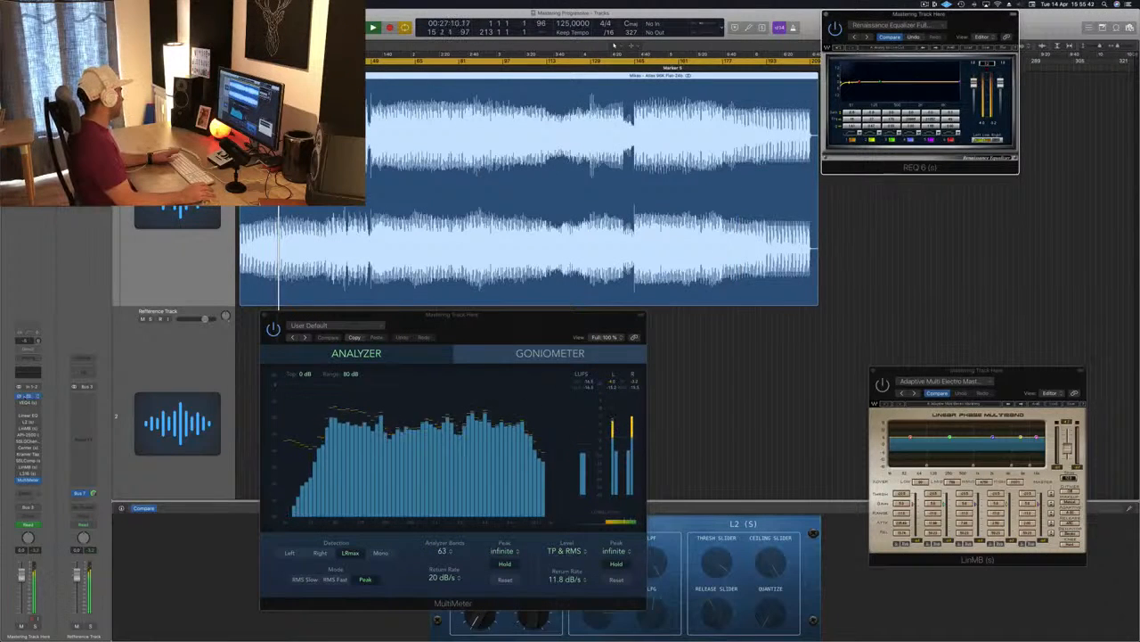
left_click(28, 403)
left_click_drag(940, 187, 1001, 193)
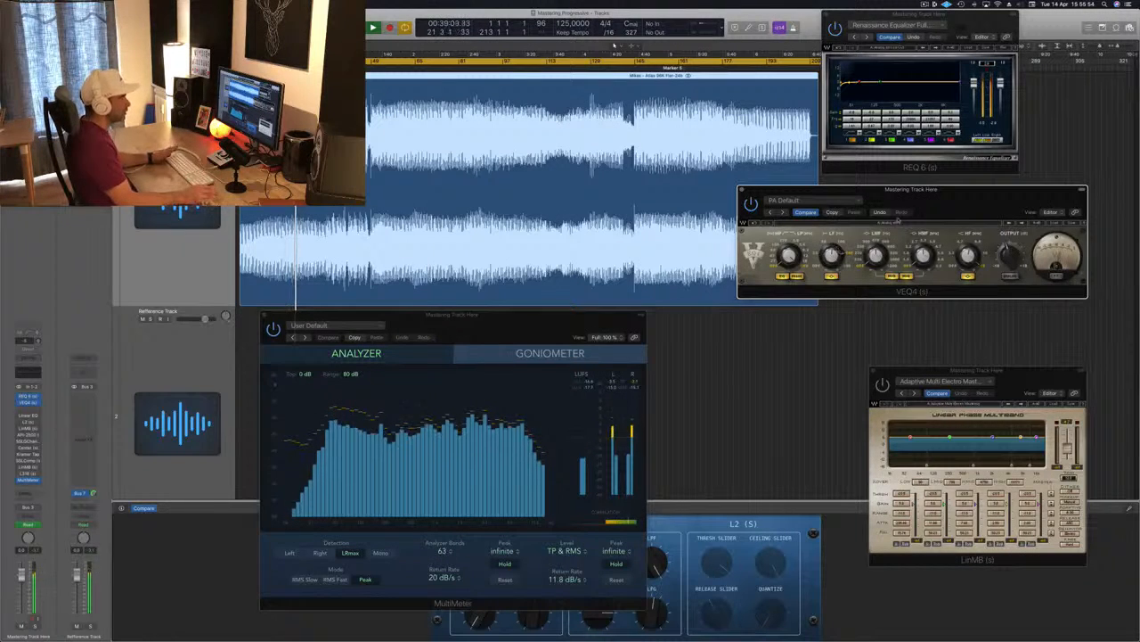
left_click_drag(938, 197, 944, 199)
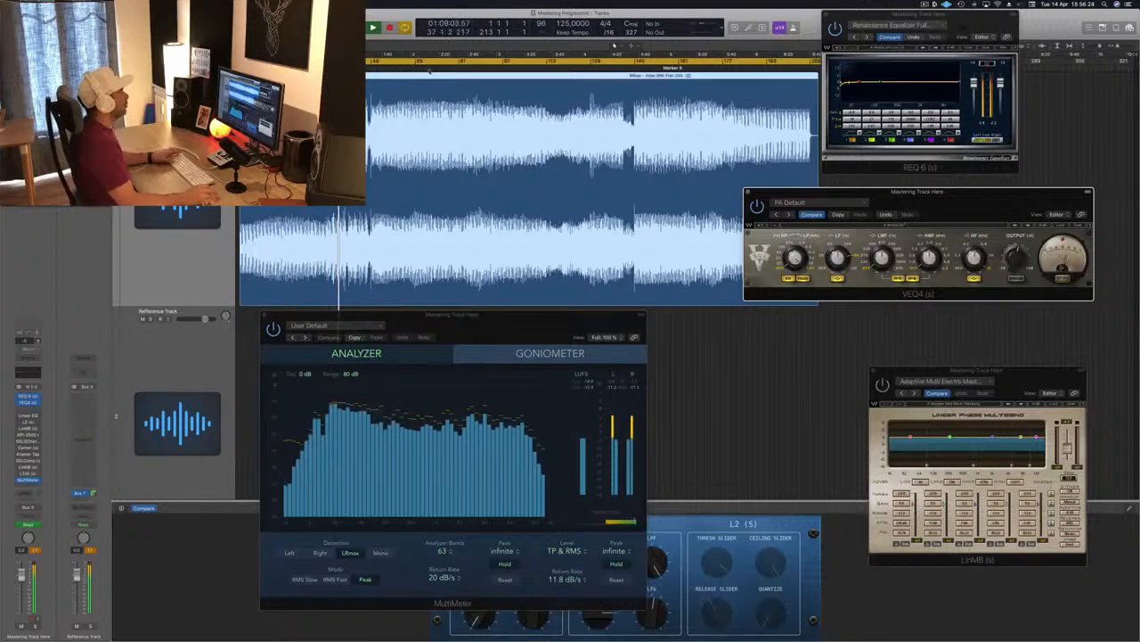
Jump playback ahead to about bar 79 and set the cycle range to start at bar 81
key("period")
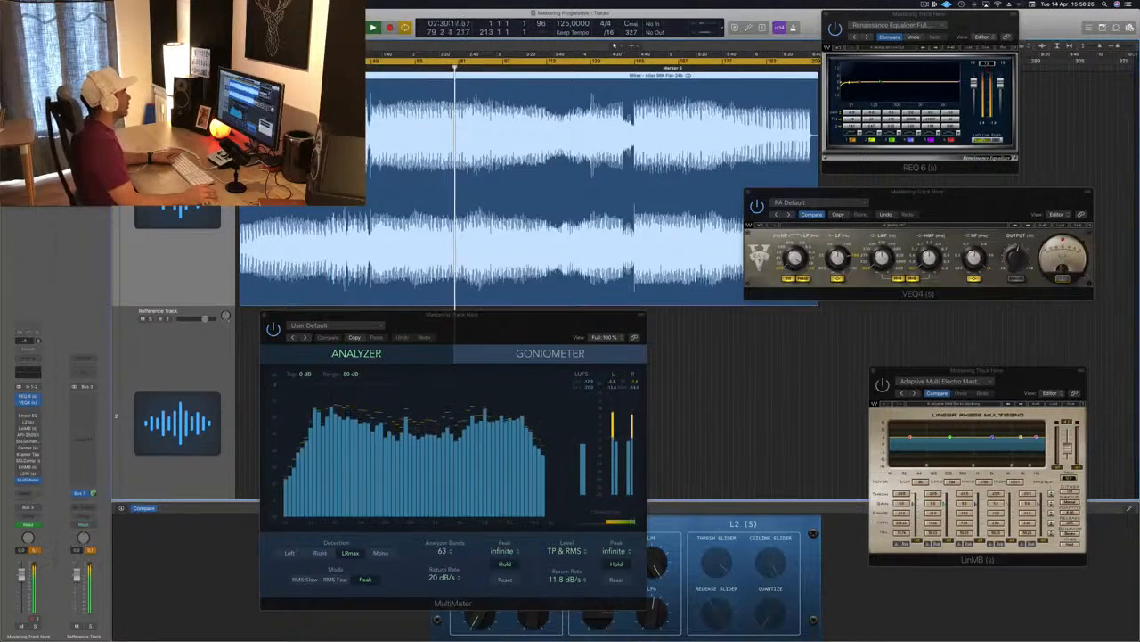
key("ctrl+comma")
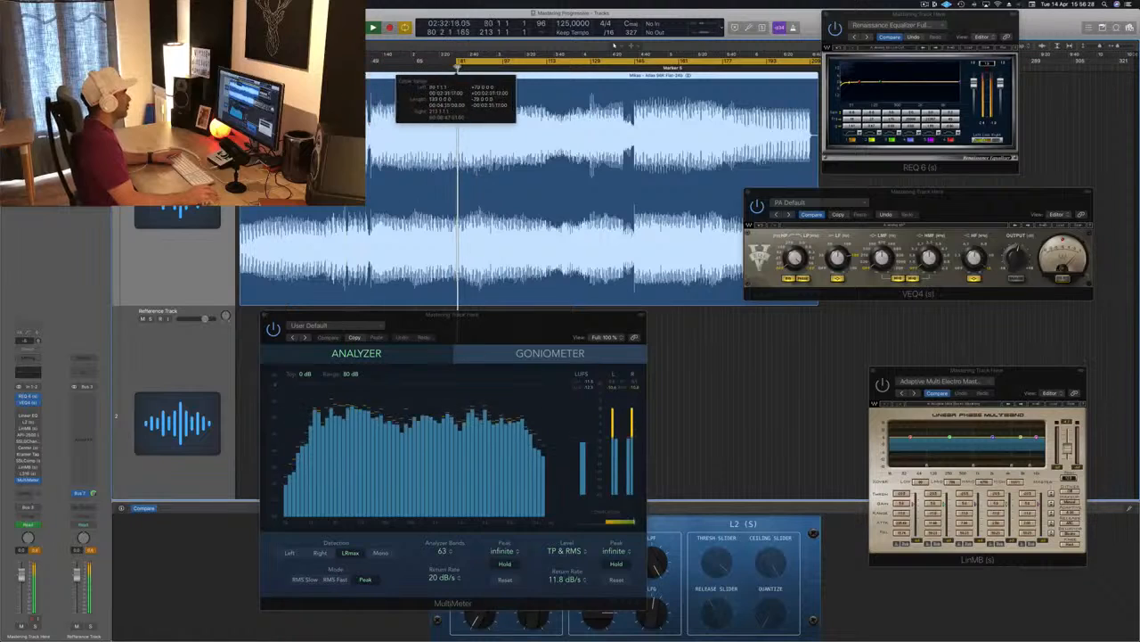
key("ctrl+comma")
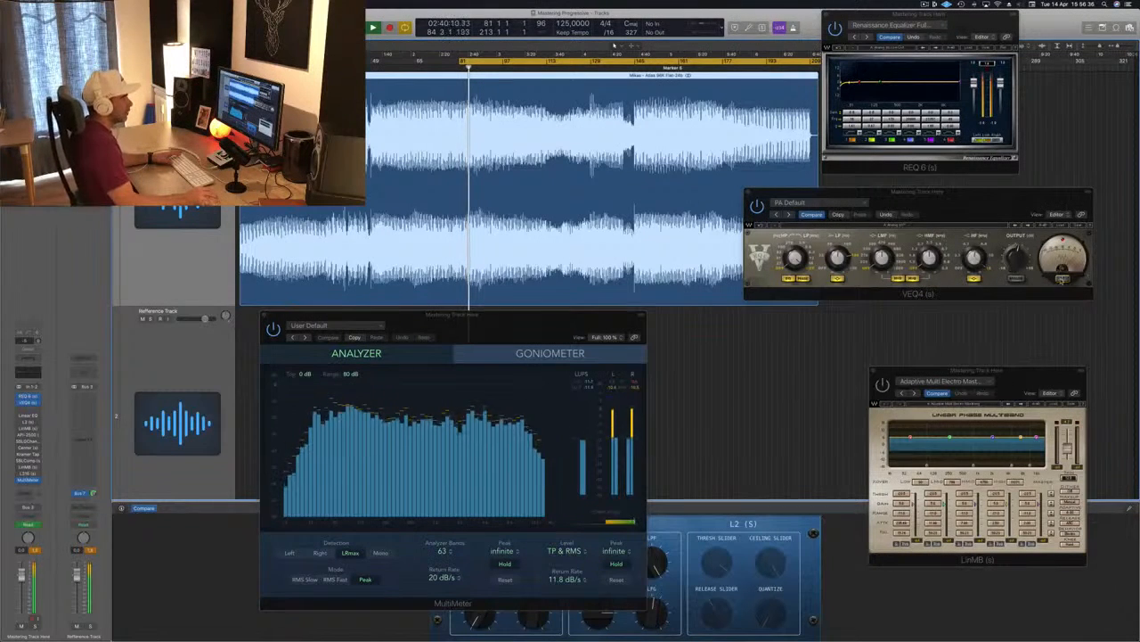
Reposition the VEQ4 window and stop and restart the looped playback to audition its effect
left_click_drag(1043, 197, 1065, 189)
key("space")
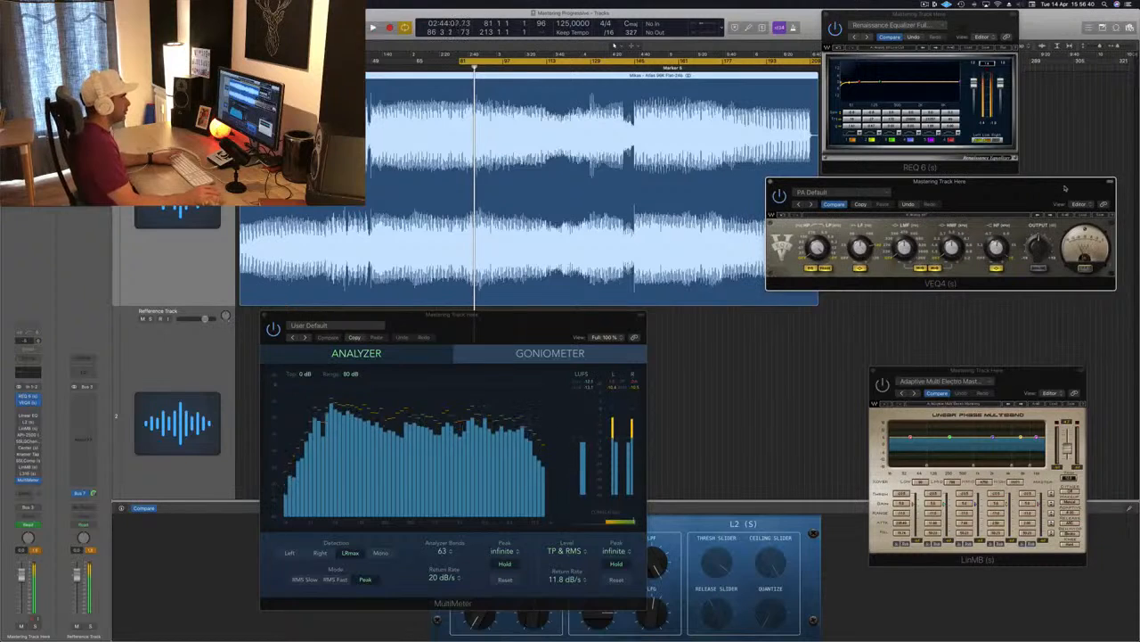
key("space")
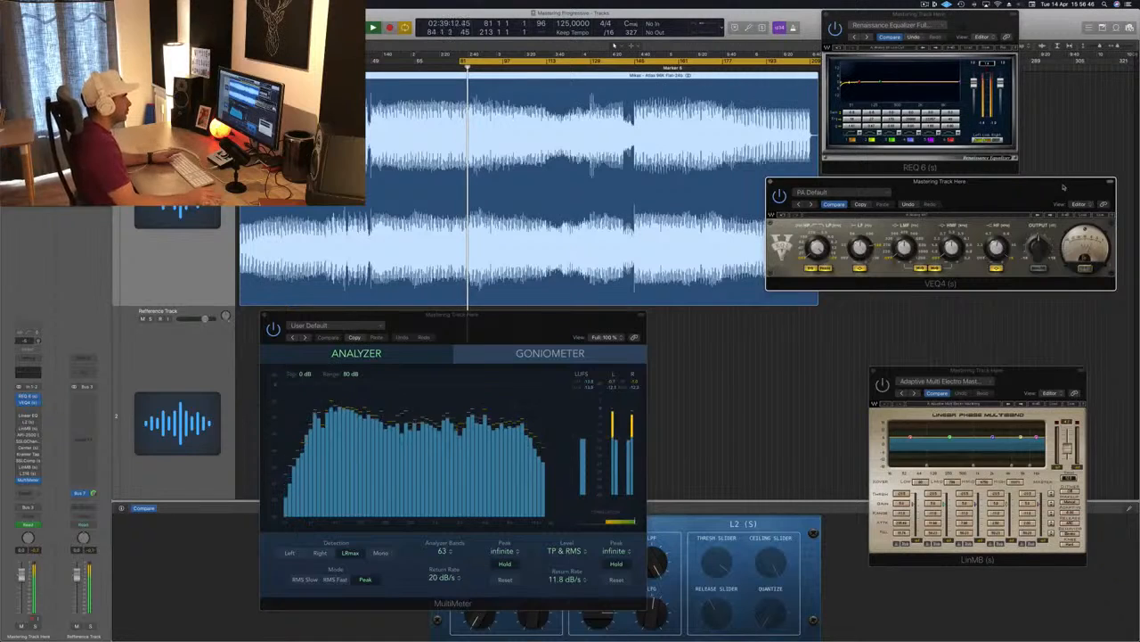
left_click_drag(1063, 187, 1065, 188)
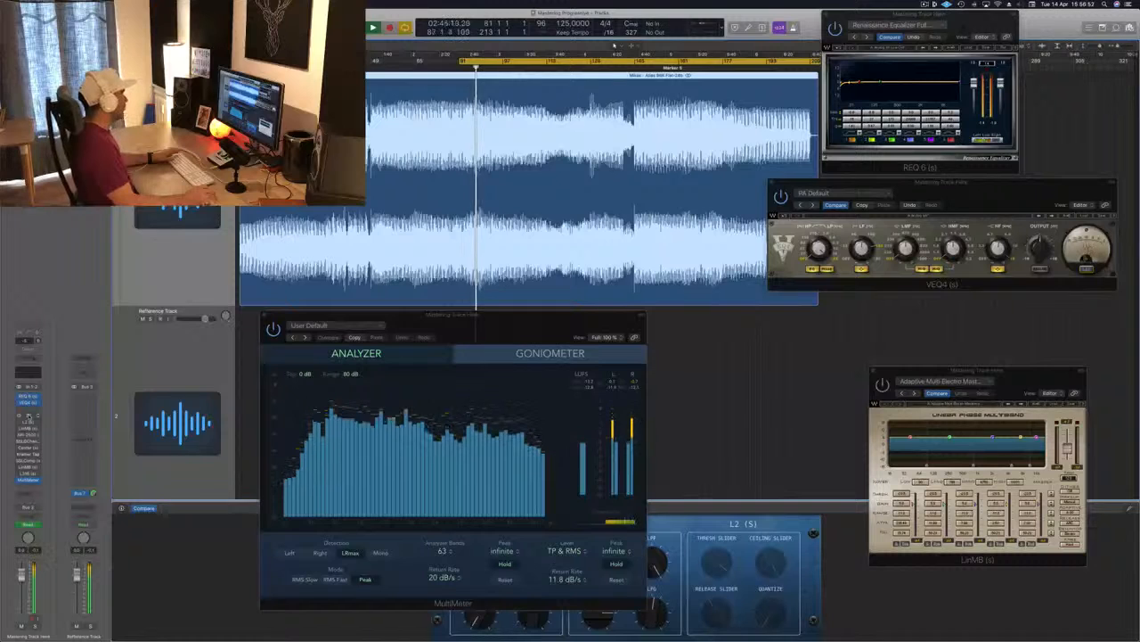
Open and enable the Linear Phase EQ on the mastering track and set its low band to 64 Hz with a +1.2 dB boost
left_click(29, 416)
left_click_drag(481, 19, 741, 86)
left_click_drag(466, 95, 443, 123)
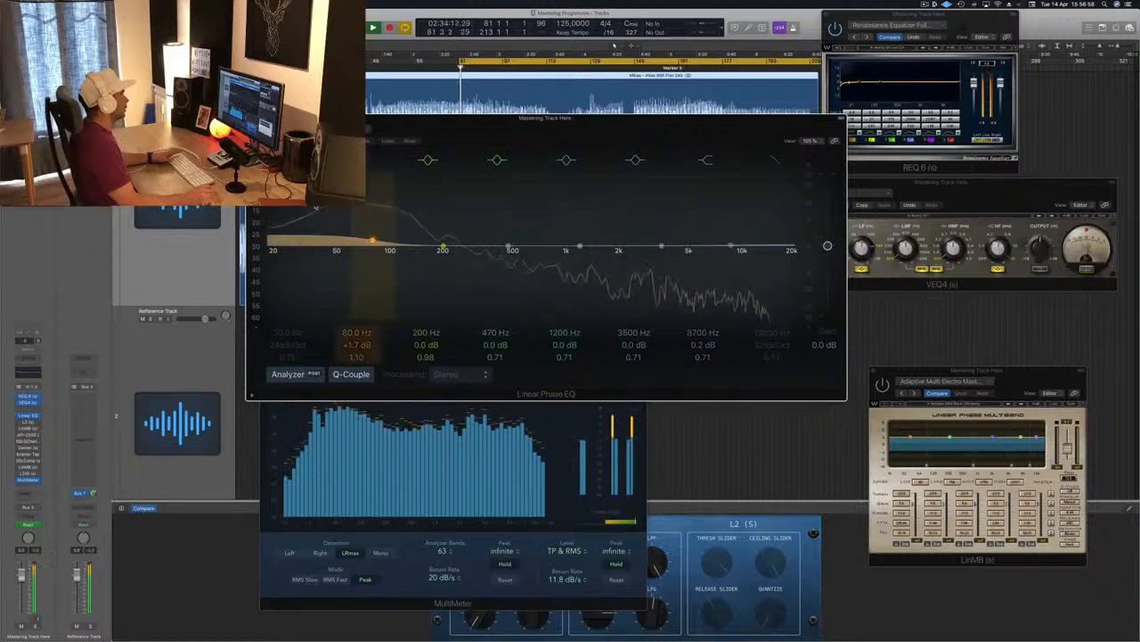
mouse_move(356, 344)
left_mouse_down()
mouse_move(356, 363)
mouse_move(356, 341)
left_mouse_up()
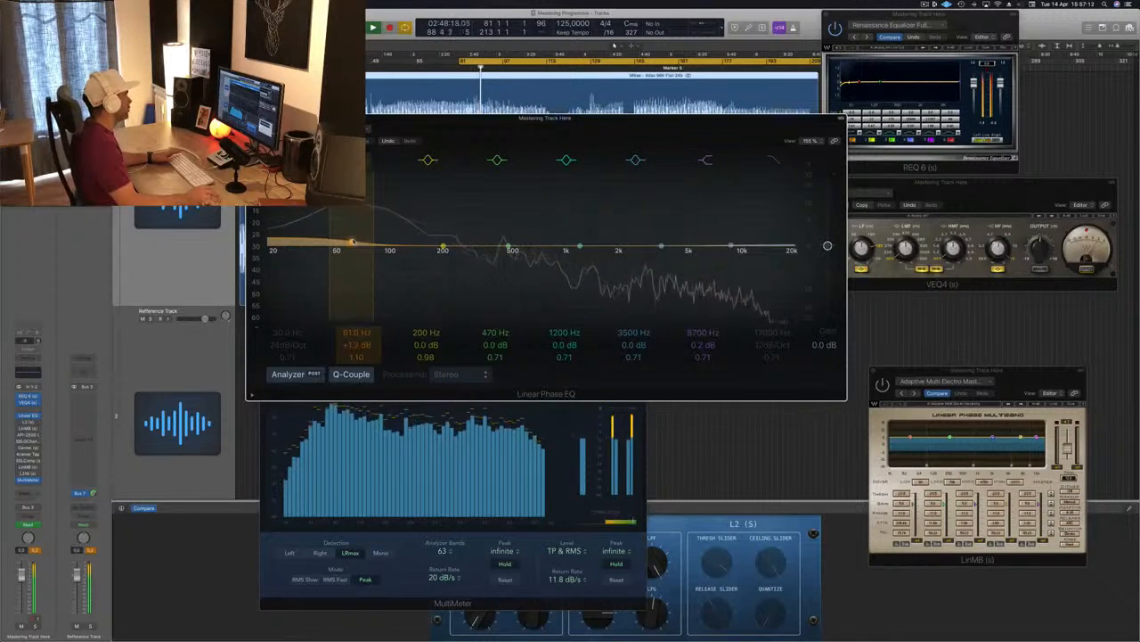
left_click_drag(352, 242, 357, 241)
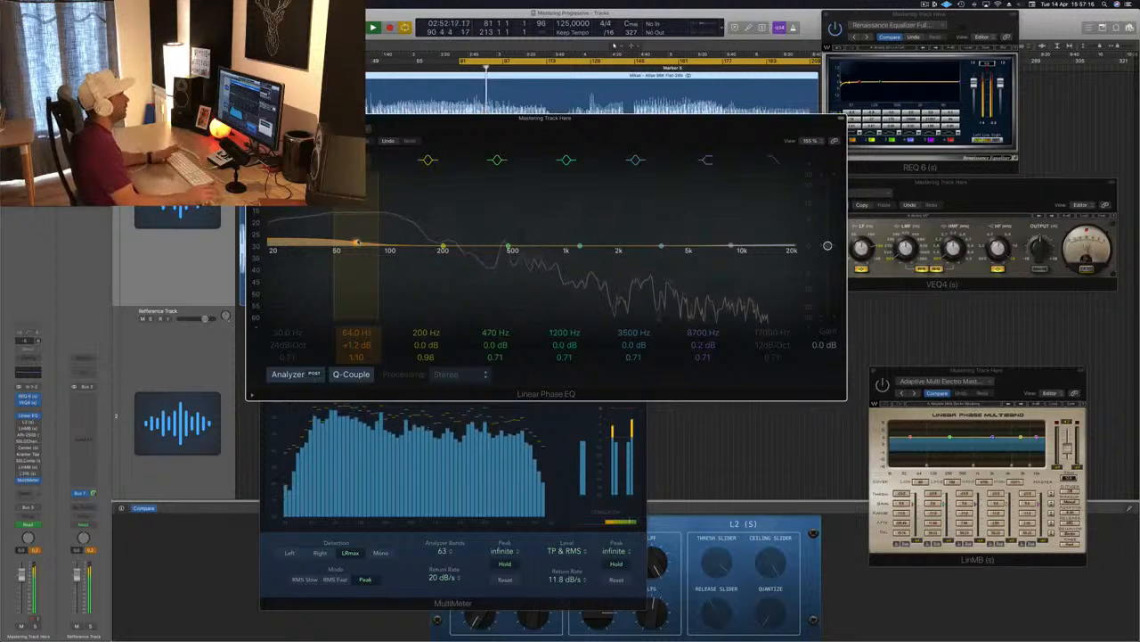
Set the Linear Phase EQ's high shelf to 12200 Hz at +1.6 dB and its 3500 Hz band to 5800 Hz, -0.9 dB, Q 1.70
left_click_drag(637, 120, 619, 162)
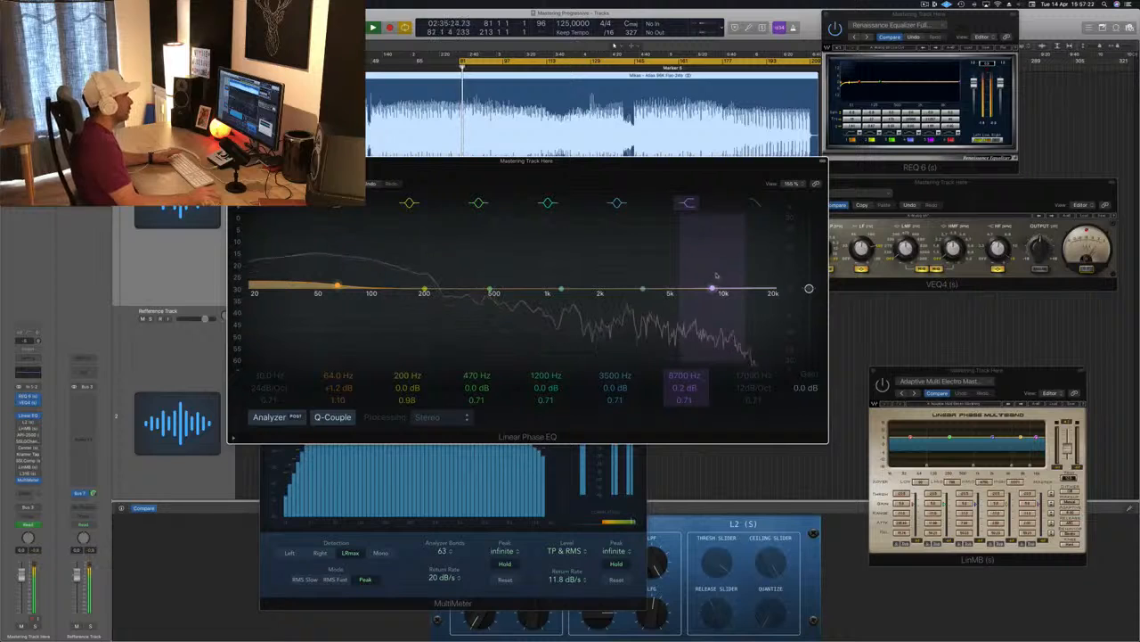
left_click_drag(711, 282, 738, 283)
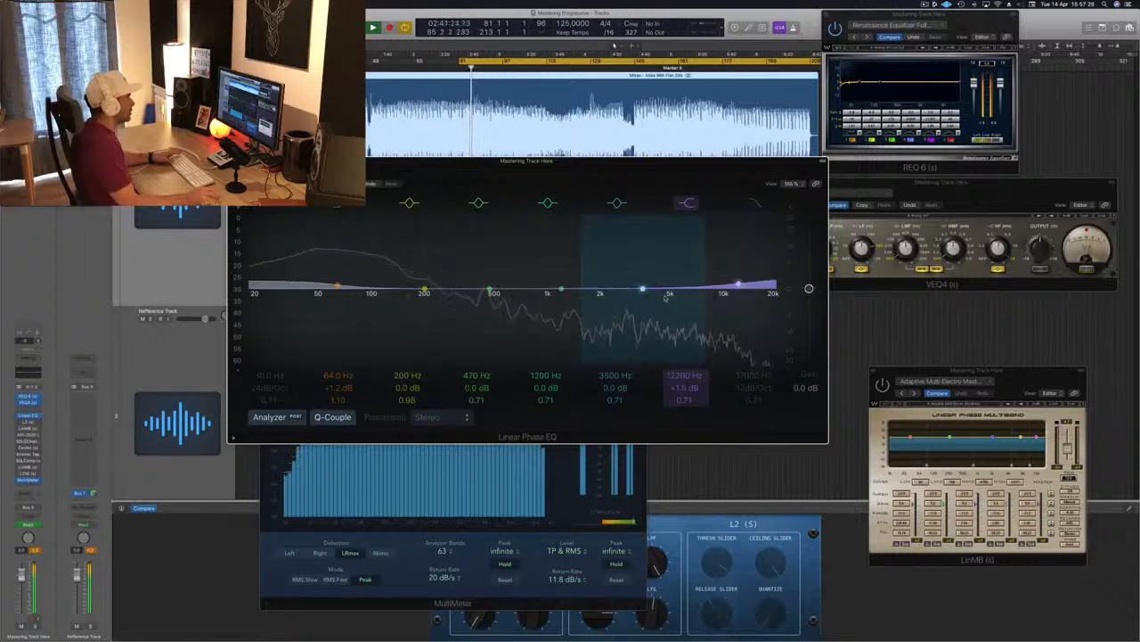
left_click_drag(646, 289, 675, 293)
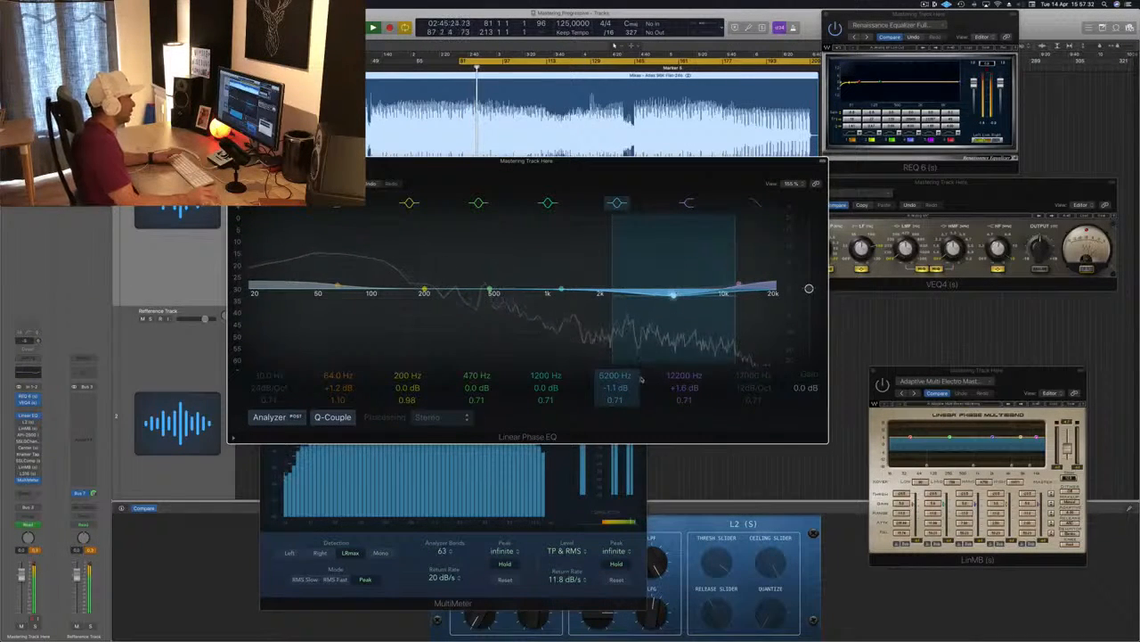
left_click_drag(615, 402, 616, 402)
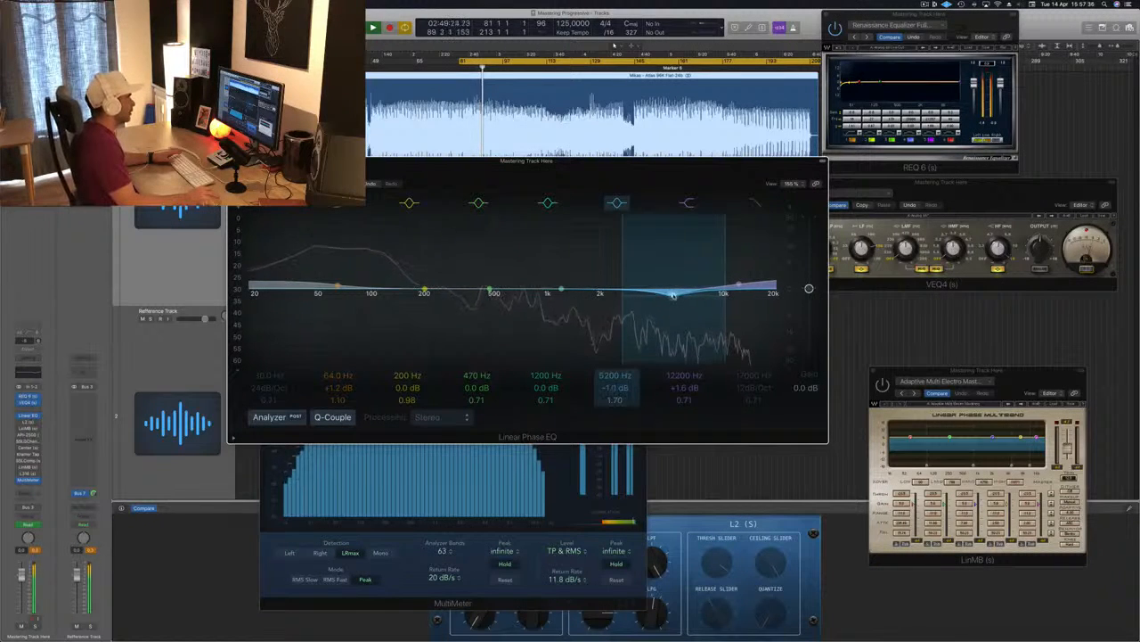
left_click_drag(673, 295, 681, 294)
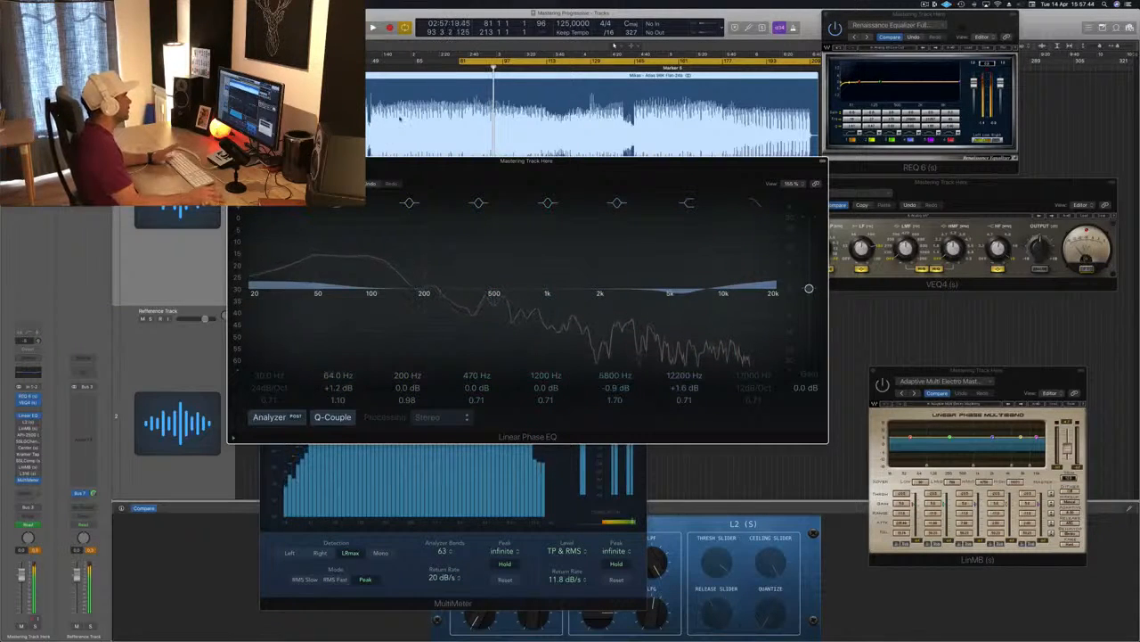
Bypass and re-enable the Linear Phase EQ to compare the sound, and close its window
left_click_drag(445, 171, 449, 174)
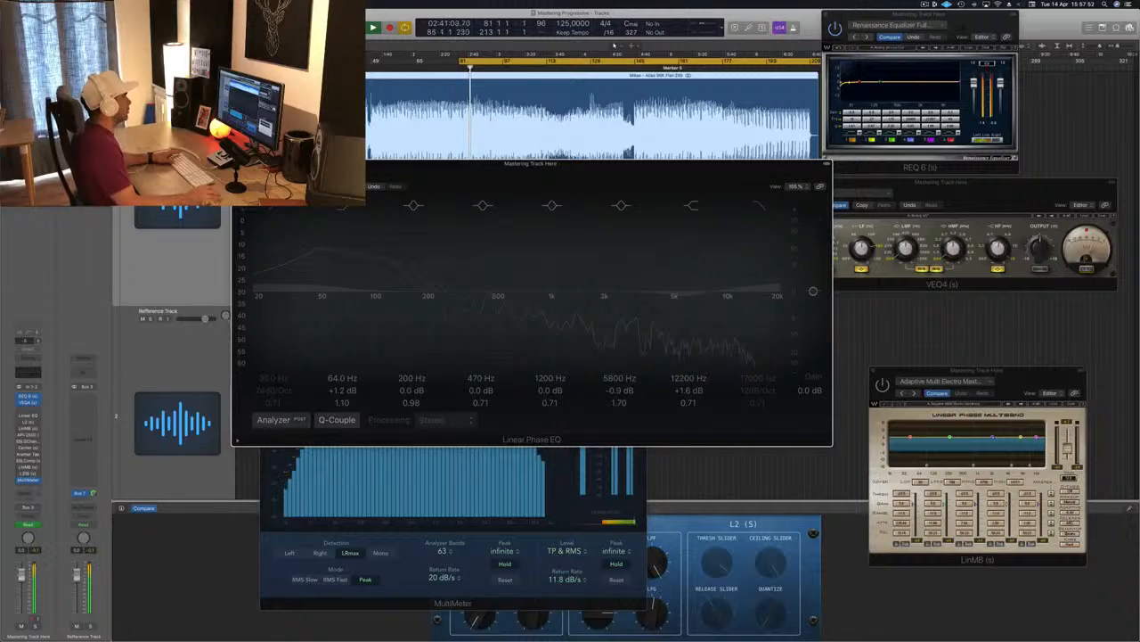
left_click_drag(518, 179, 592, 181)
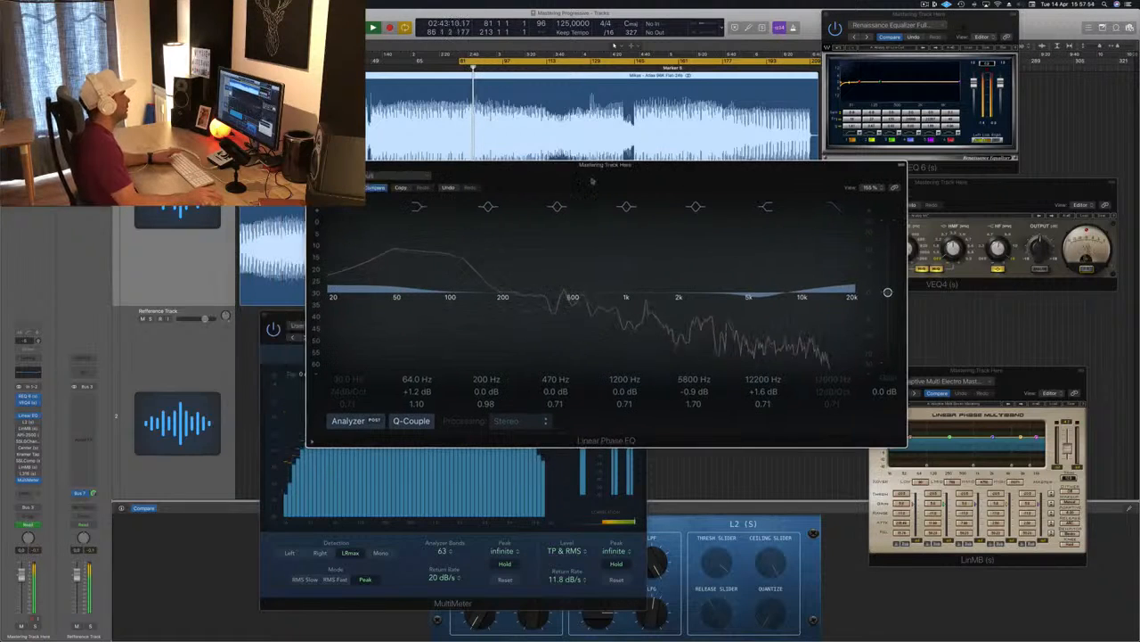
key("super+w")
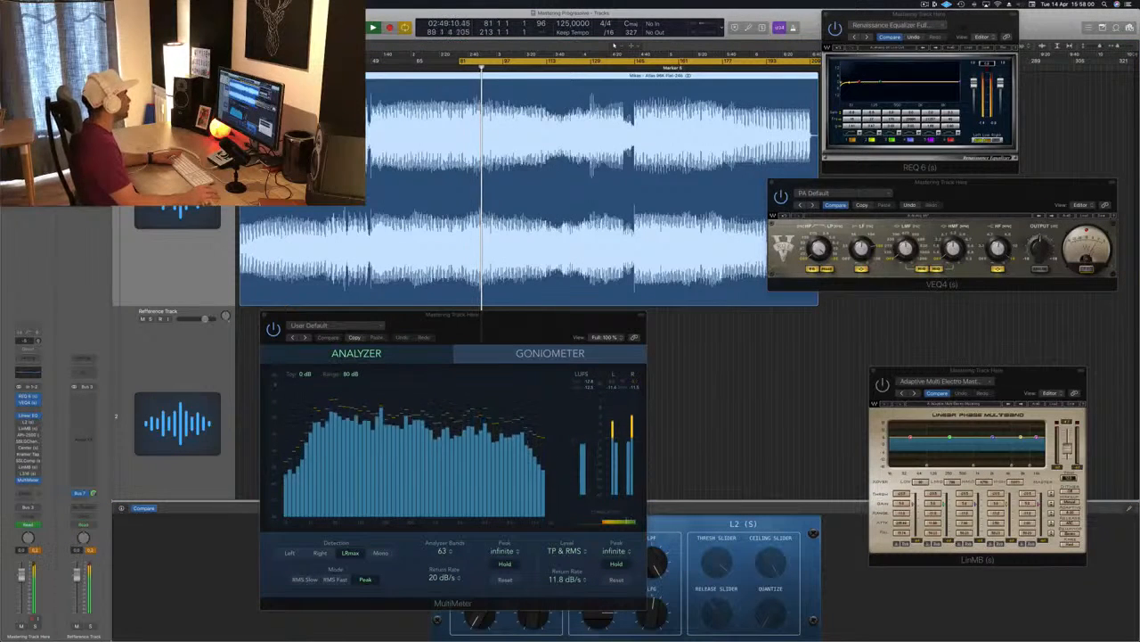
Open the L2 Ultramaximizer on the mastering track, enable it, and place its window over the VEQ4's lower part
left_click_drag(1034, 165, 903, 307)
left_click(980, 287)
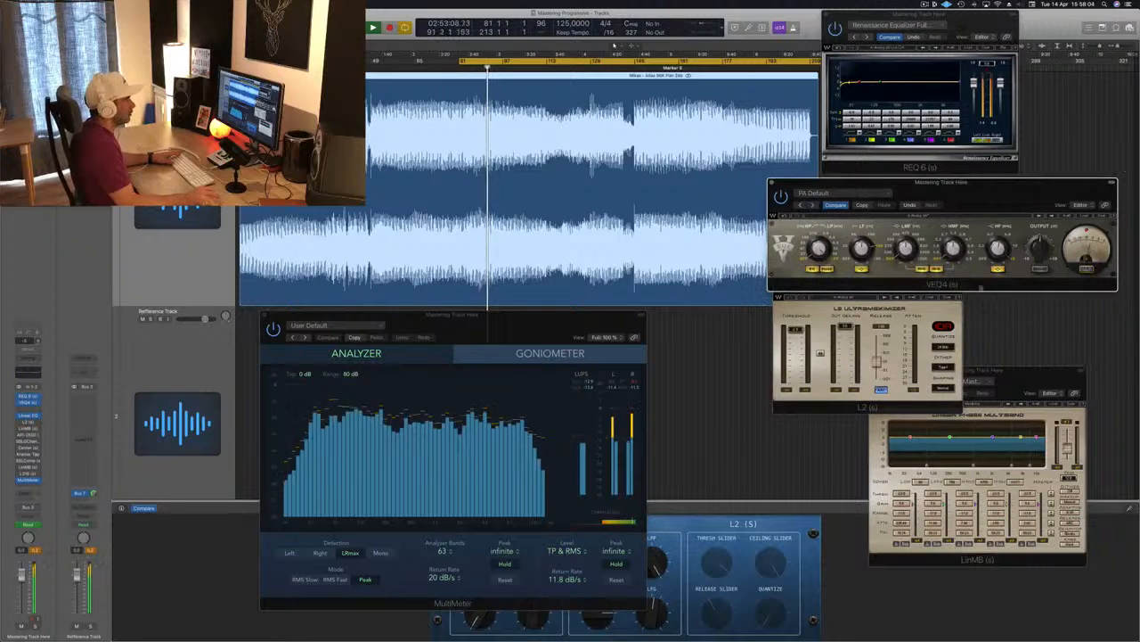
left_click(953, 303)
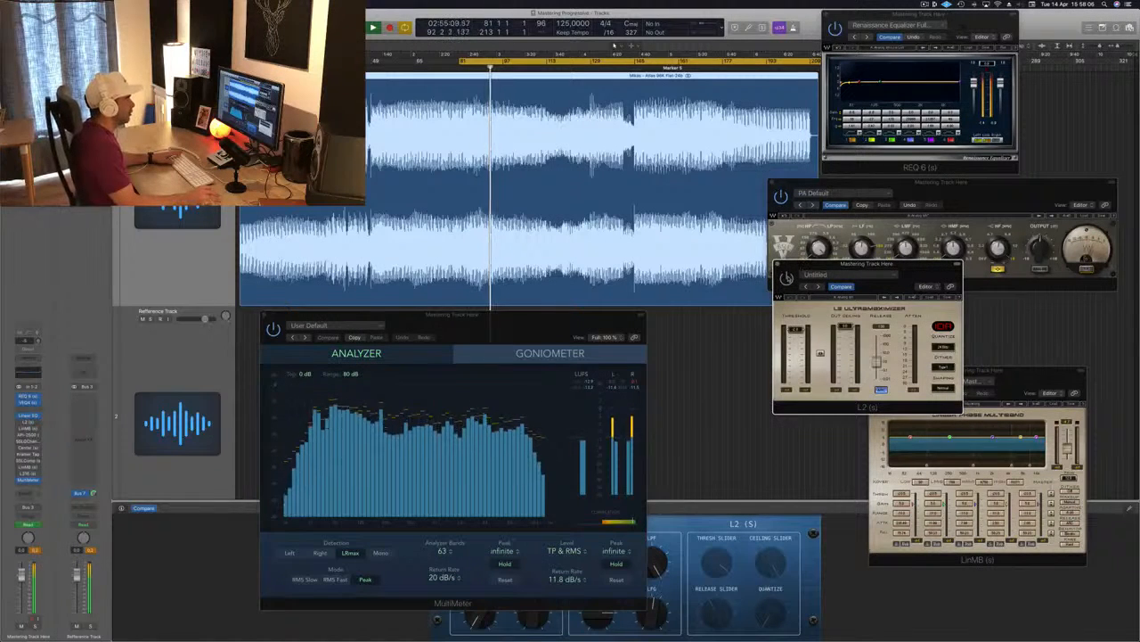
left_click_drag(867, 265, 914, 237)
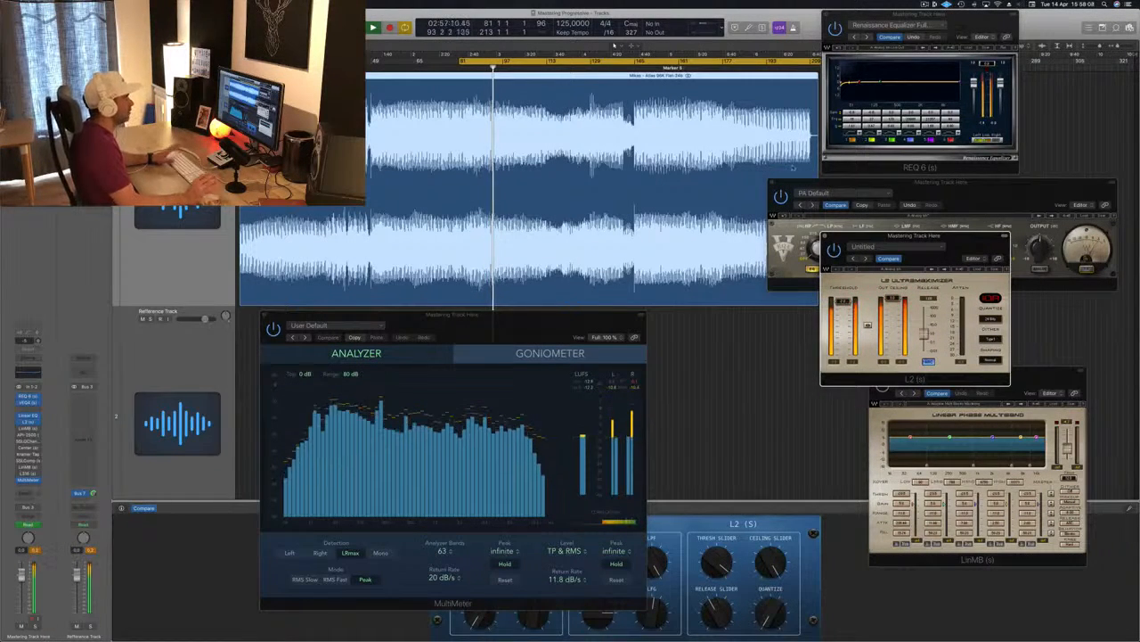
Move the start of the cycle region back to bar 65 and restart playback from there
key("space")
key("space")
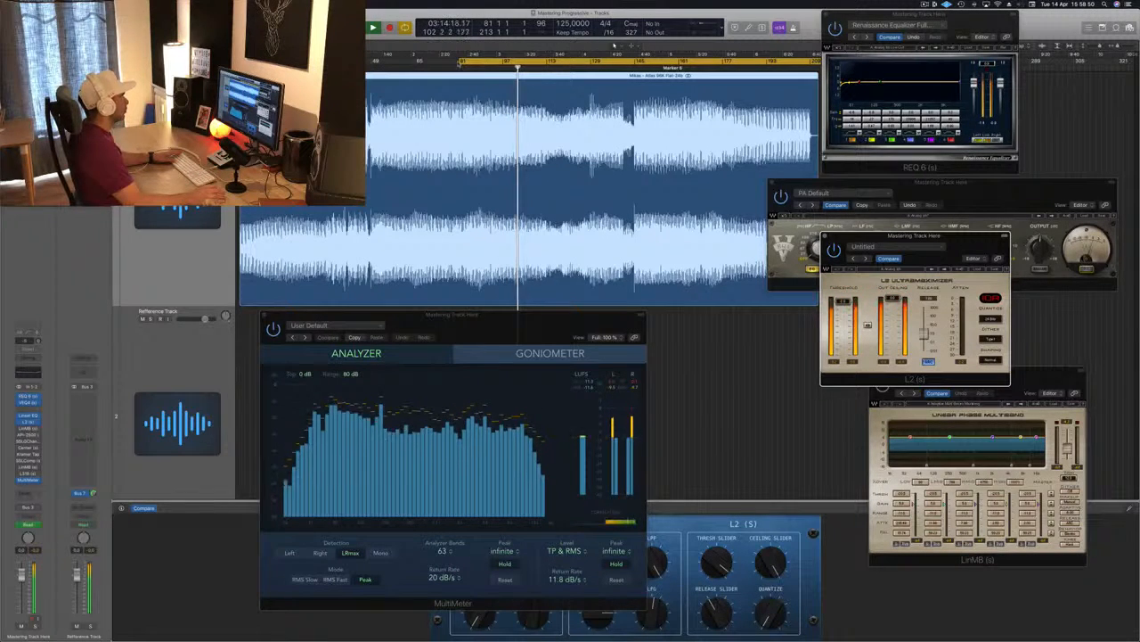
left_click_drag(461, 61, 415, 61)
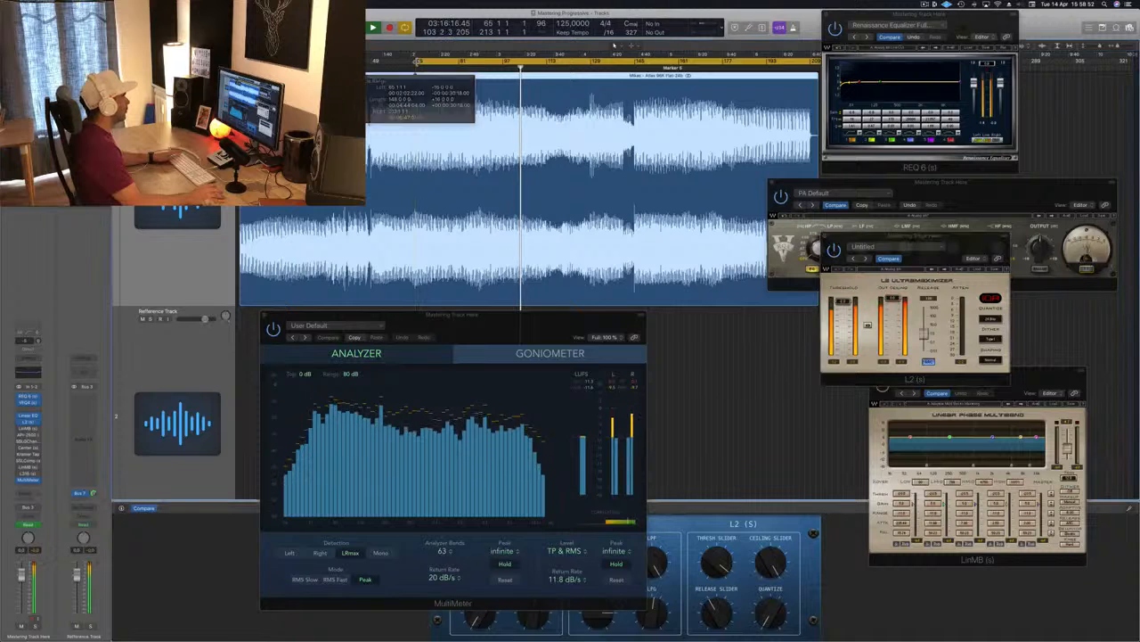
key("space")
key("space")
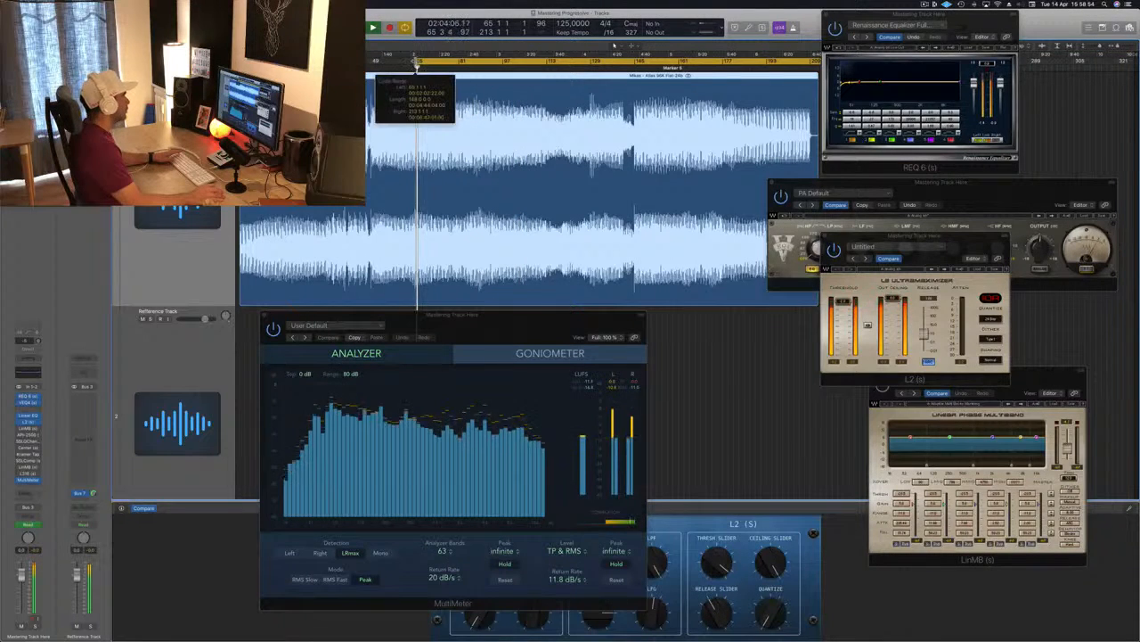
key("space")
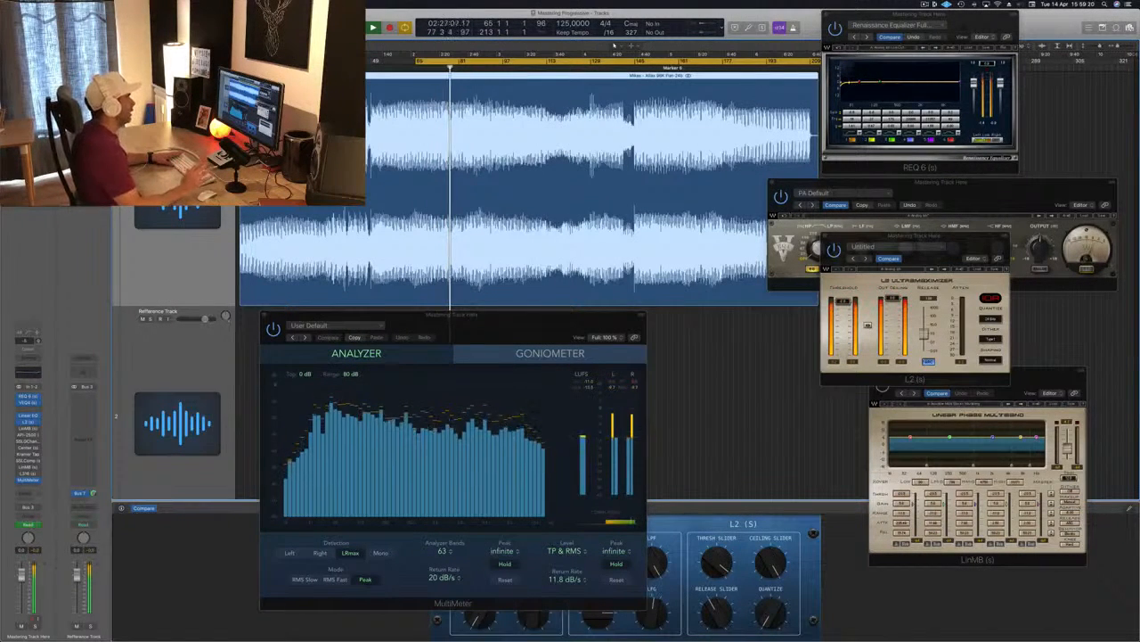
Close the current LinMB window, open the mastering track's LinMB with the Adaptive Multi Electro Mastering preset, enable it, and place it over the L2
key("super+w")
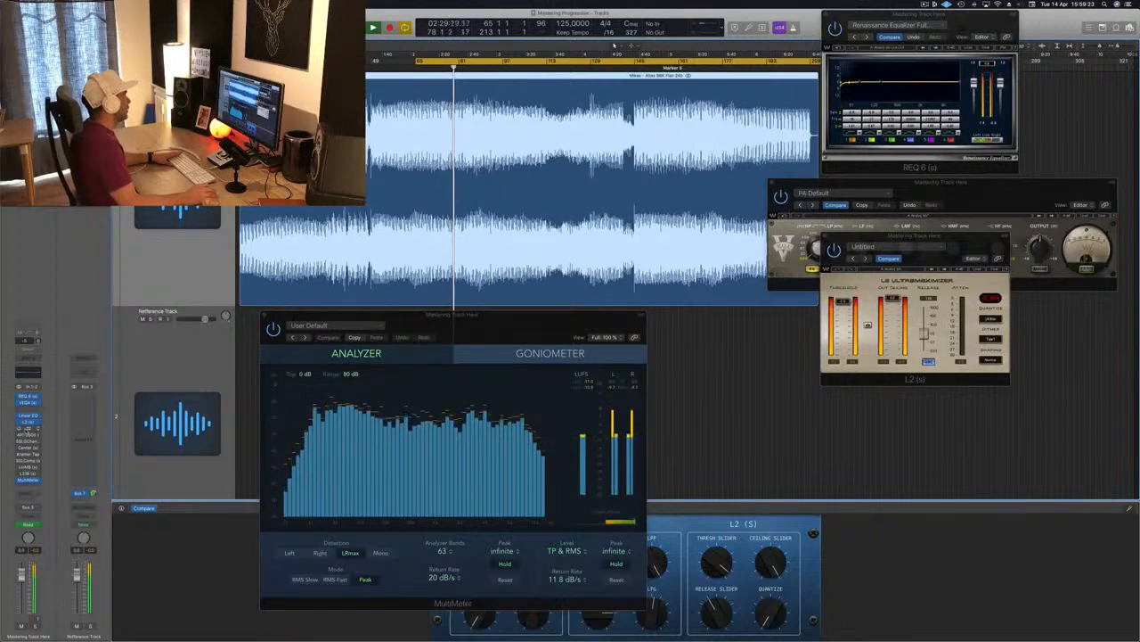
left_click(27, 467)
left_click_drag(1028, 383, 929, 209)
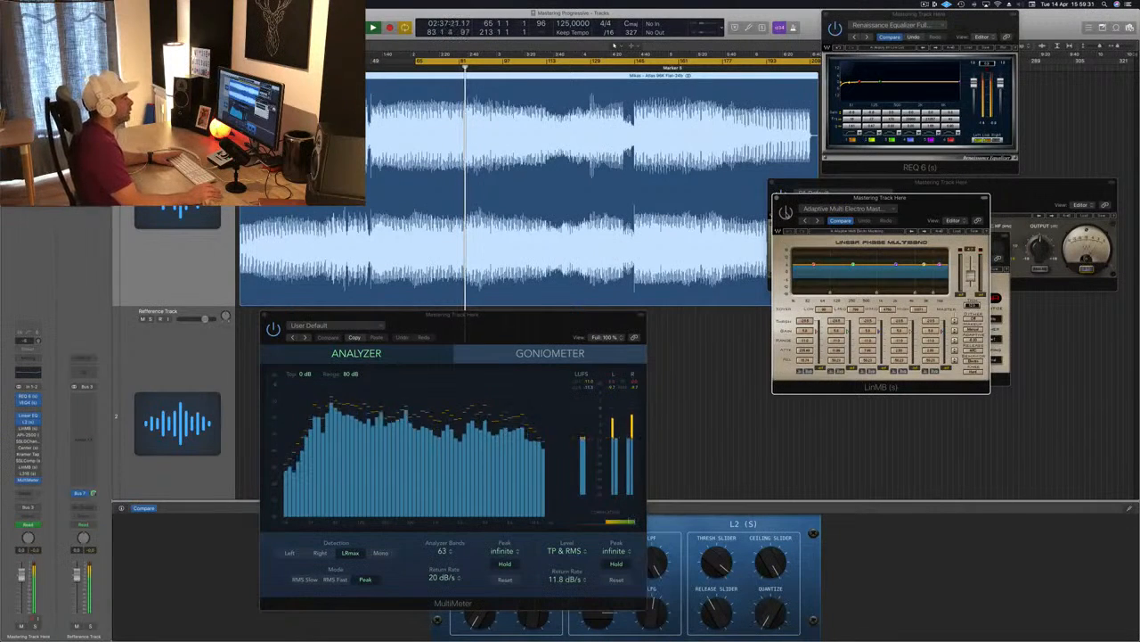
left_click_drag(939, 204, 981, 228)
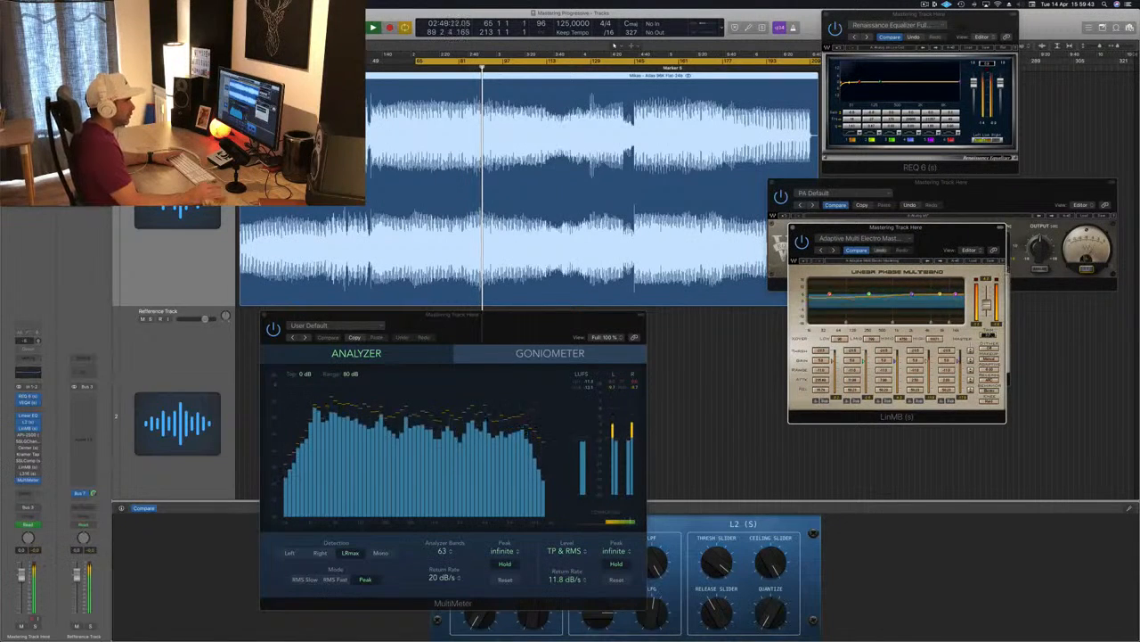
Replay the loop from bar 65 to audition the Linear Phase Multiband, nudging its window slightly
key("space")
key("space")
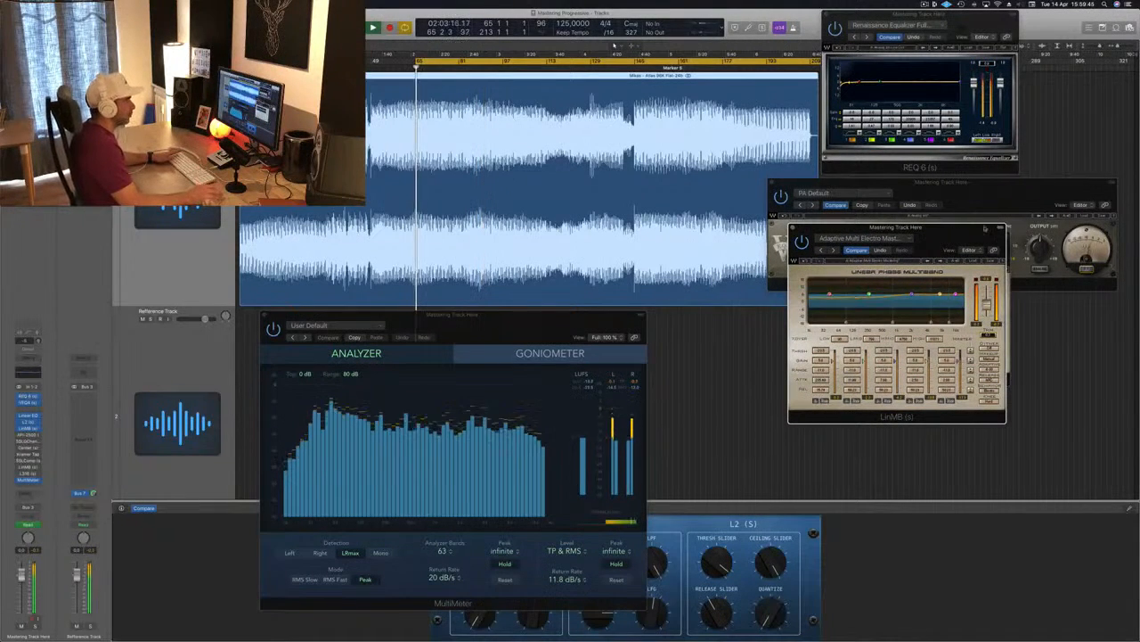
left_click_drag(965, 234, 953, 236)
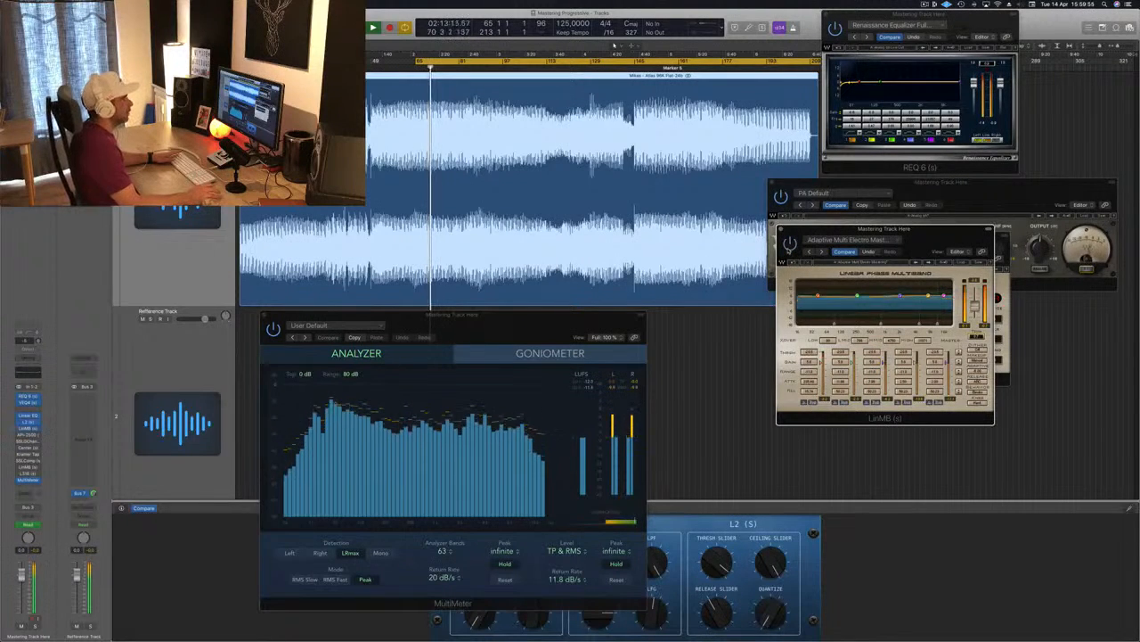
left_click_drag(954, 240, 949, 247)
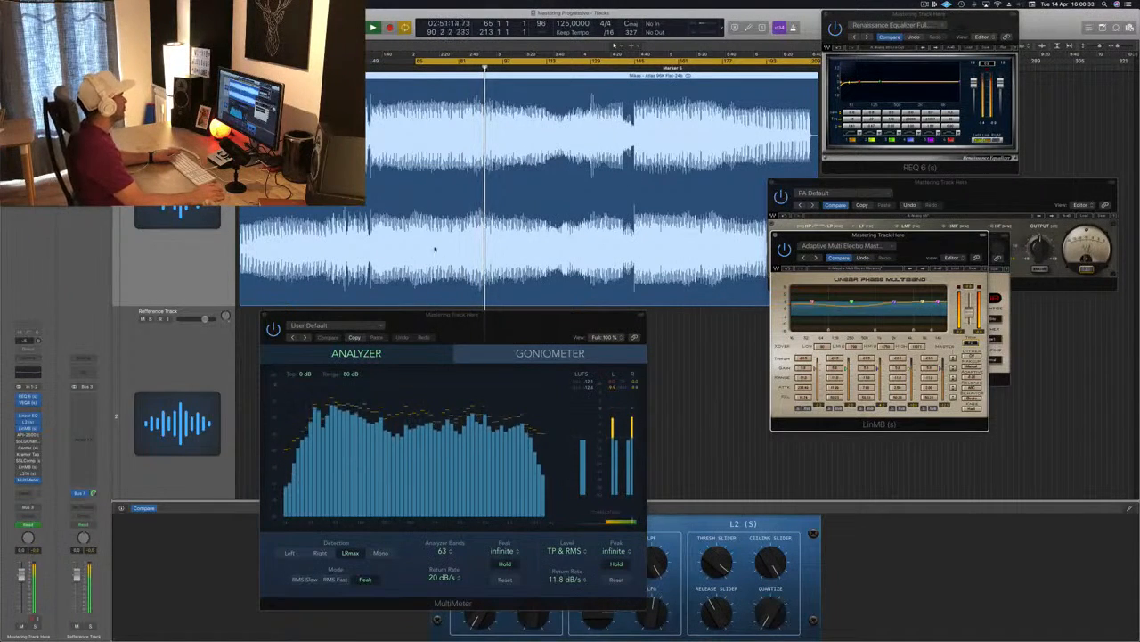
Open the API-2500 compressor on the mastering track, enable it, and arrange its window directly below the Linear Phase Multiband
left_click(27, 435)
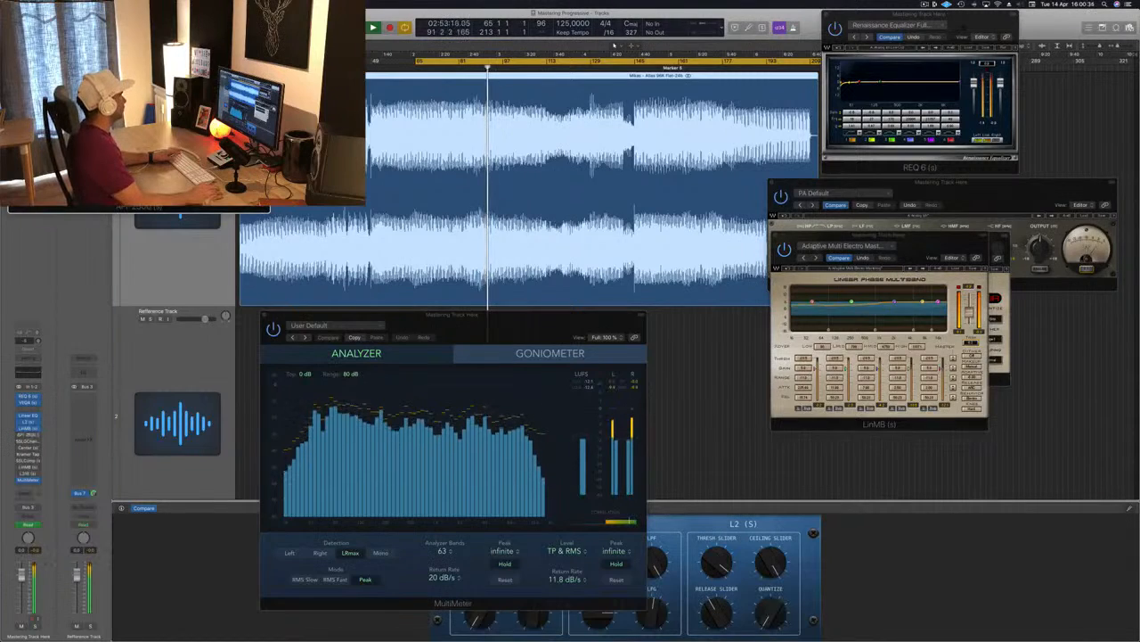
left_click(28, 435)
left_click_drag(472, 181, 978, 379)
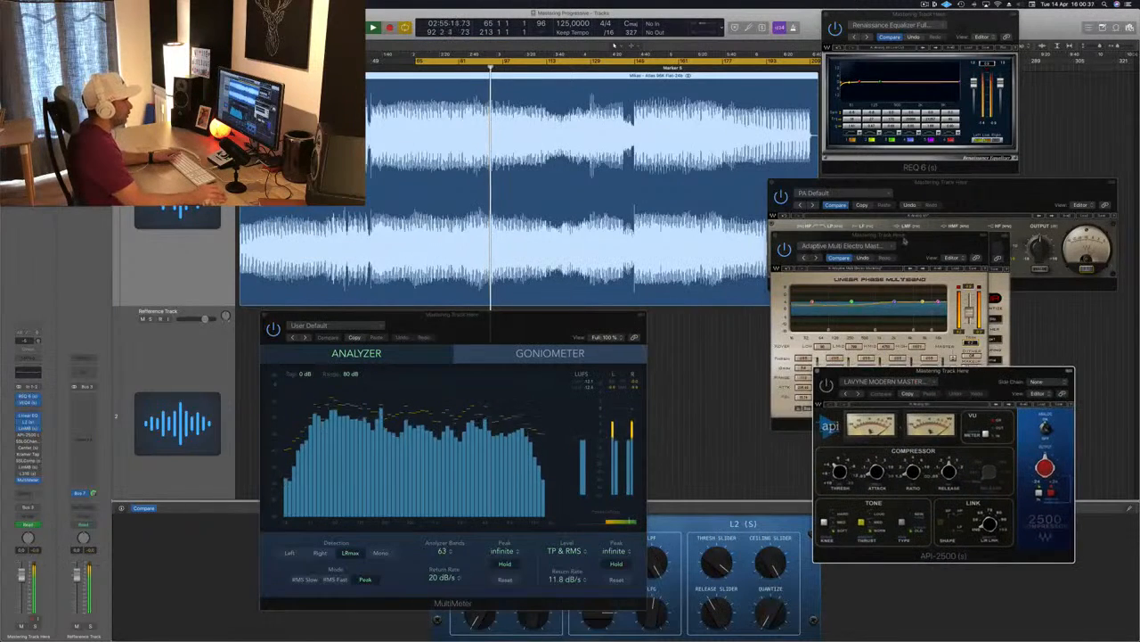
left_click_drag(882, 241, 883, 168)
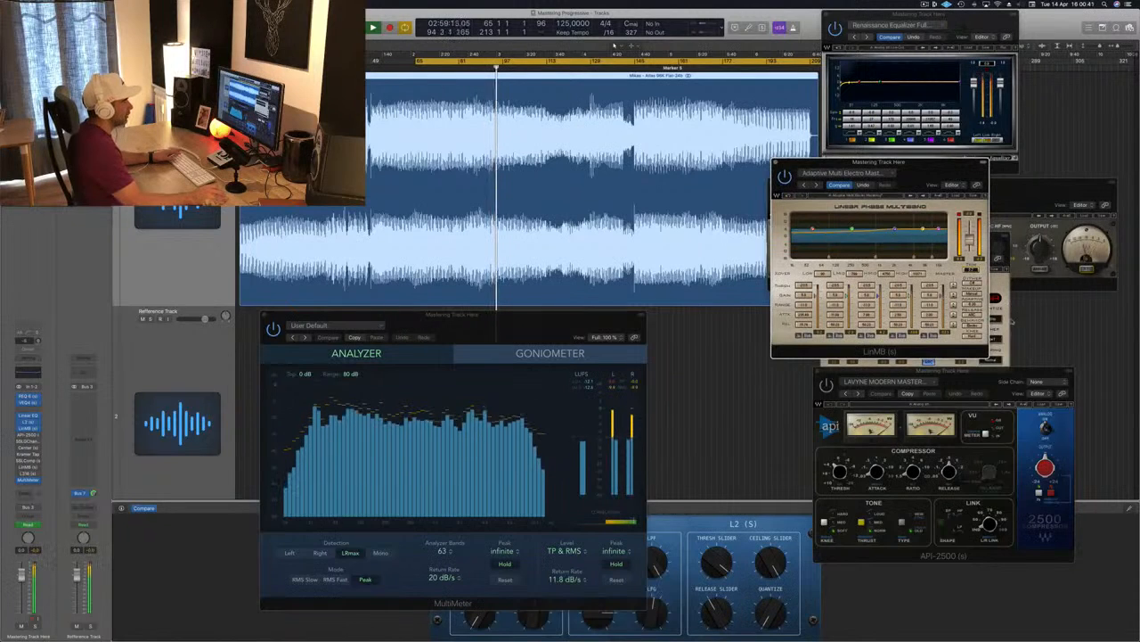
left_click_drag(1017, 379, 978, 288)
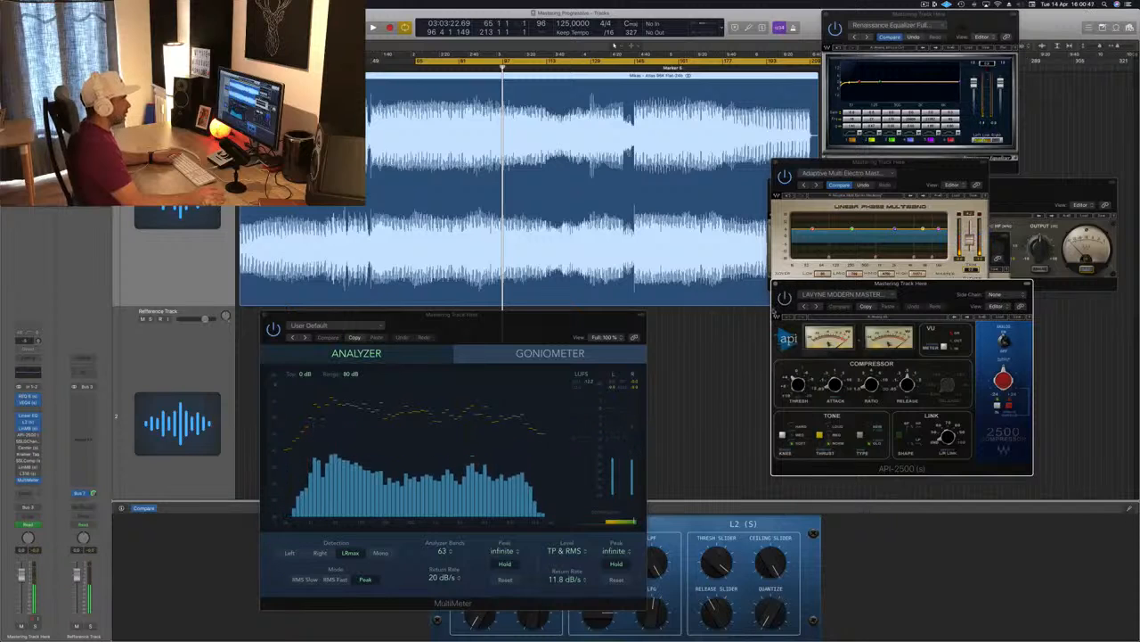
key("space")
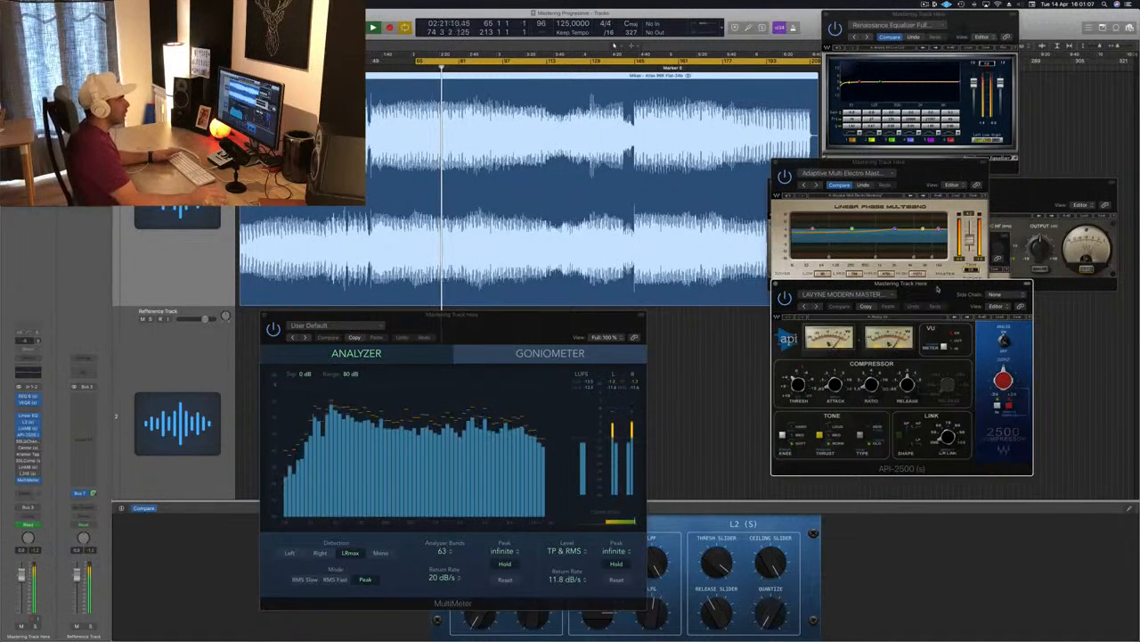
Audition the loop through the API-2500 from bar 65 and shift the MultiMeter window slightly
left_click_drag(937, 288, 939, 290)
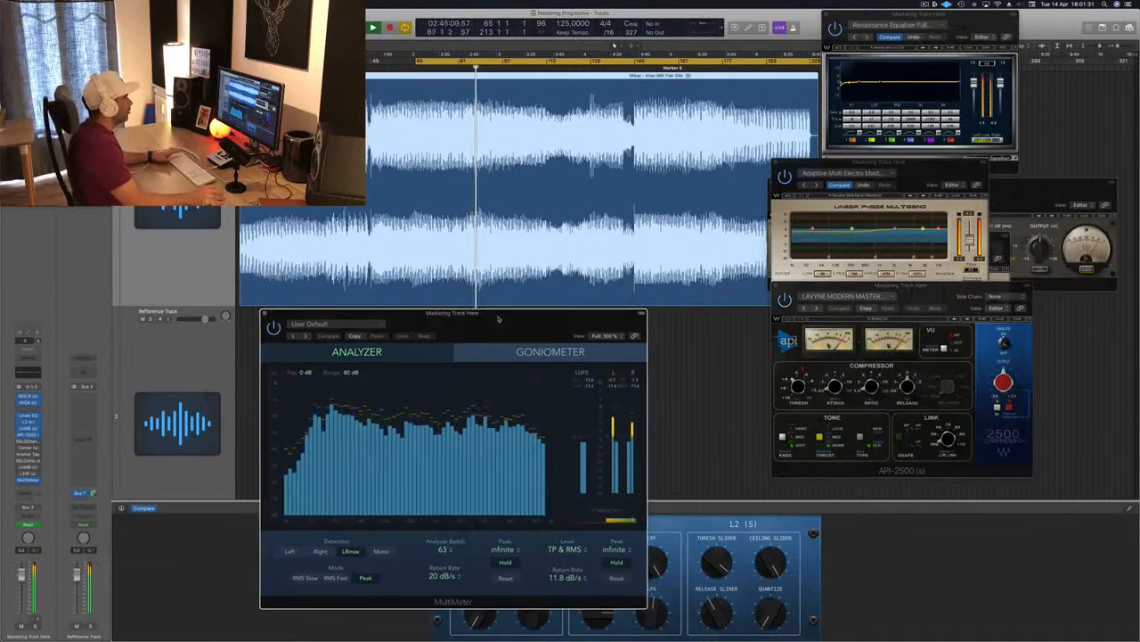
left_click_drag(498, 321, 491, 316)
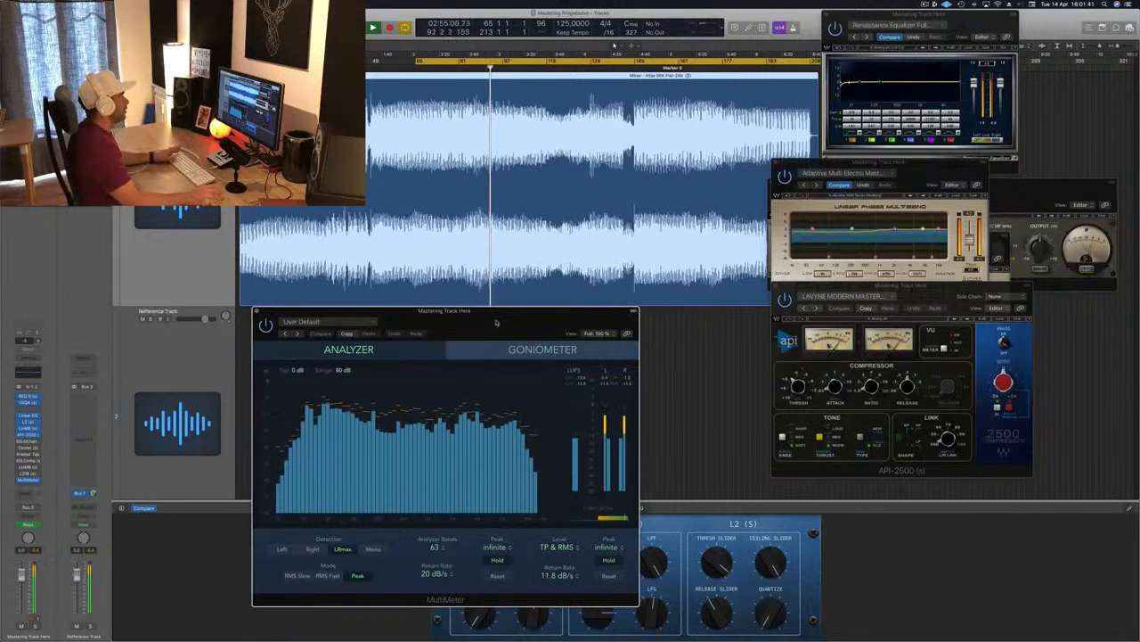
key("space")
key("space")
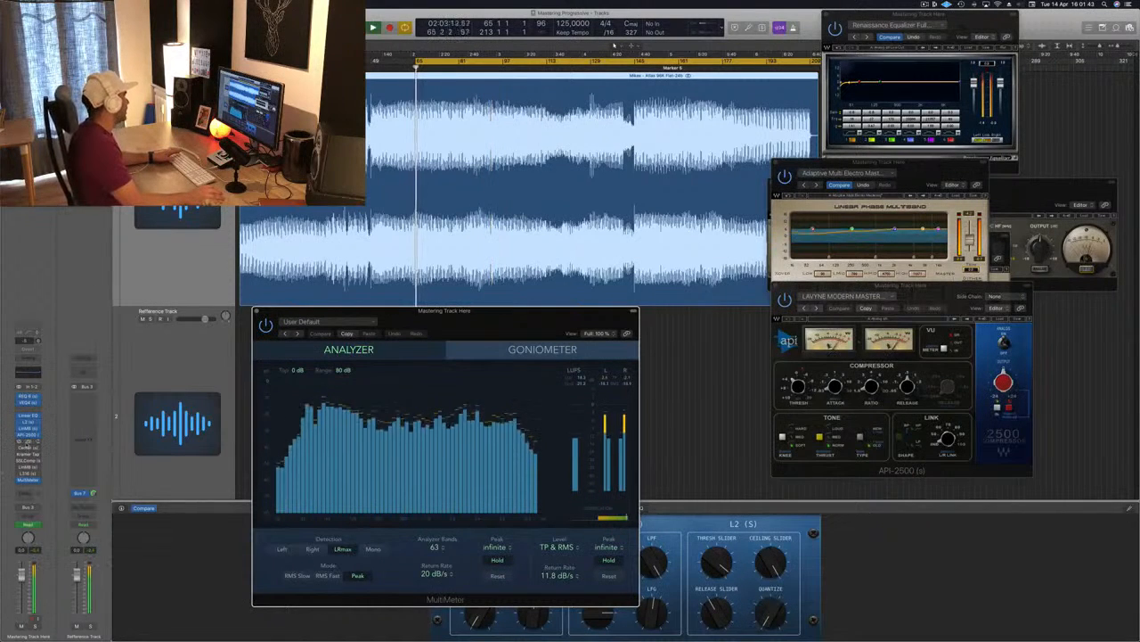
Open the SSLGChannel on the mastering track, place its window over the waveform, and look through its preset menu, keeping Full Reset
left_click_drag(106, 22, 504, 130)
left_click(472, 141)
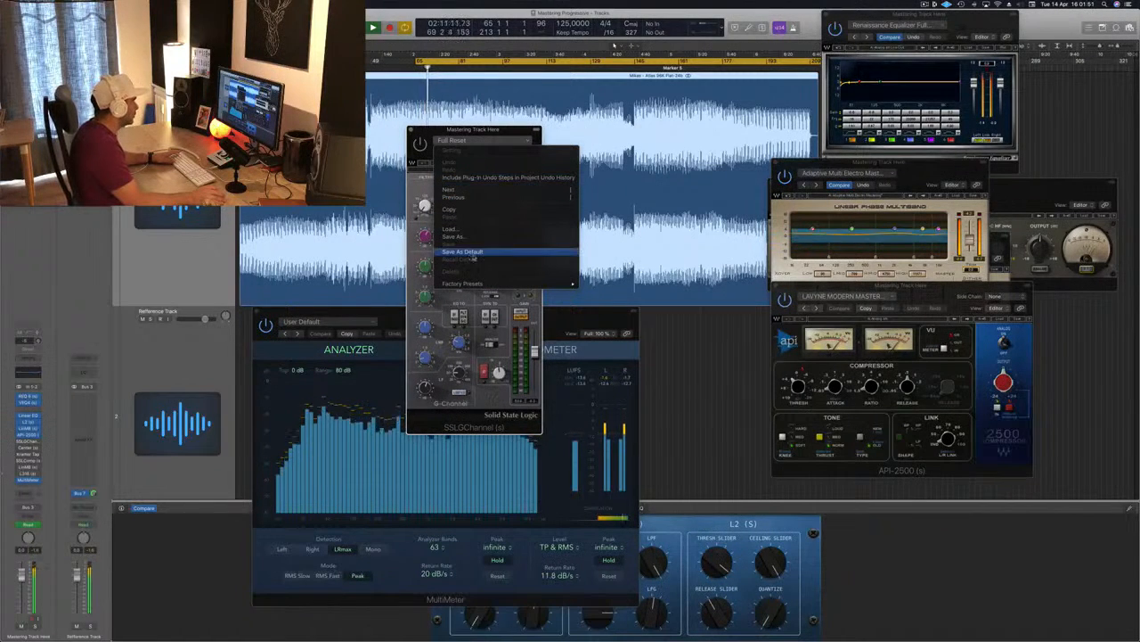
mouse_move(496, 285)
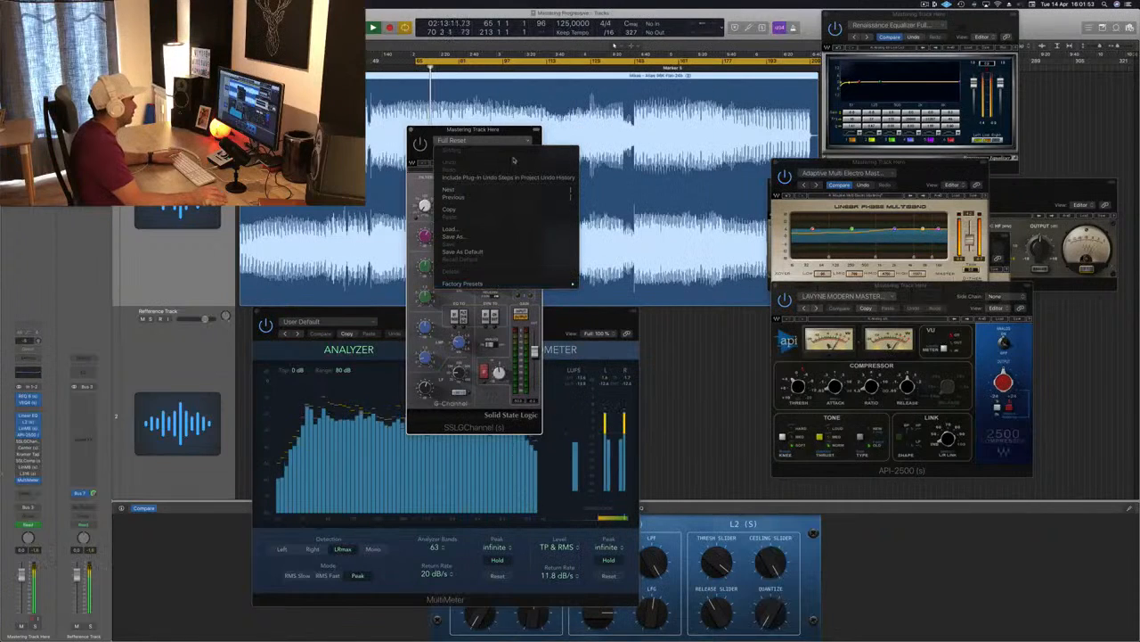
left_click(441, 140)
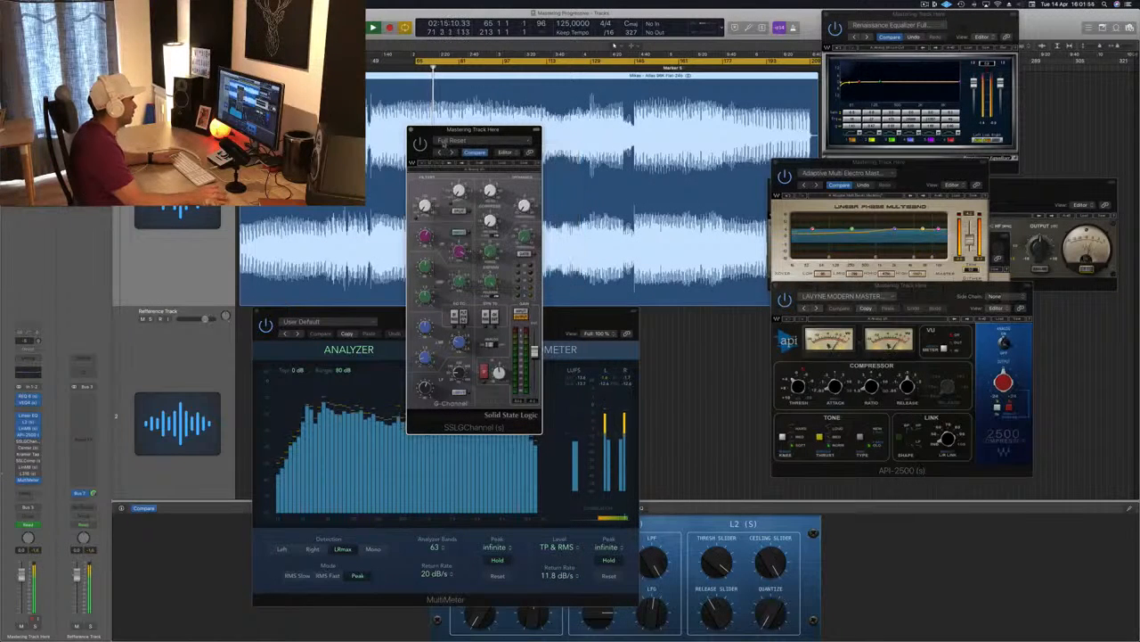
left_click(441, 140)
left_click(441, 140)
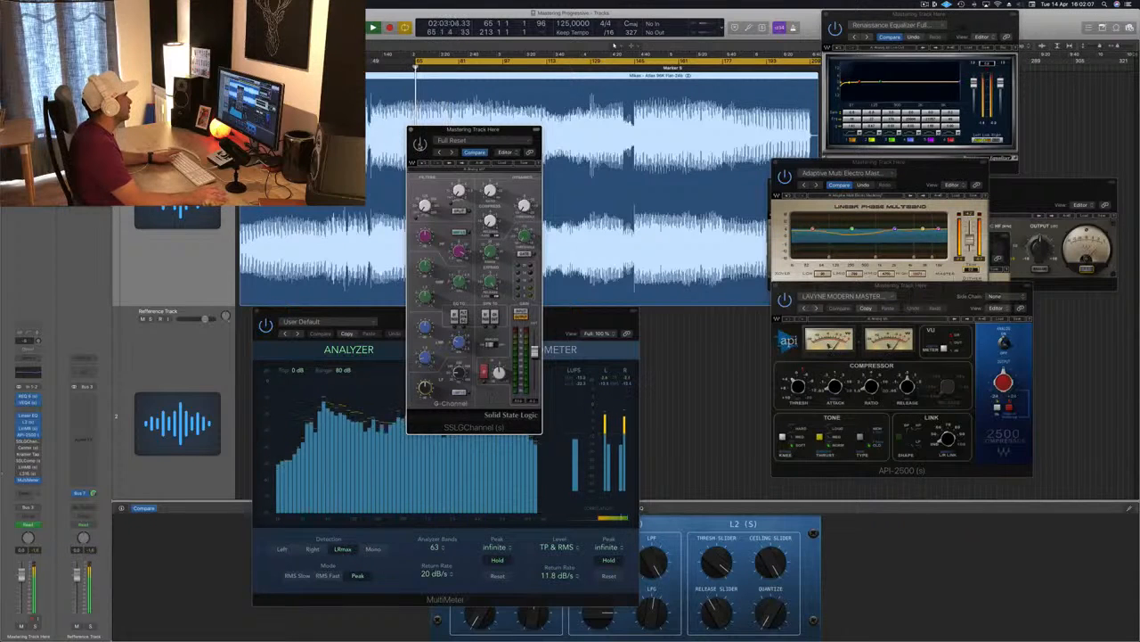
Enable the SSLGChannel, move its window beside the other plug-ins while auditioning the loop, and close it
left_click_drag(489, 133, 541, 129)
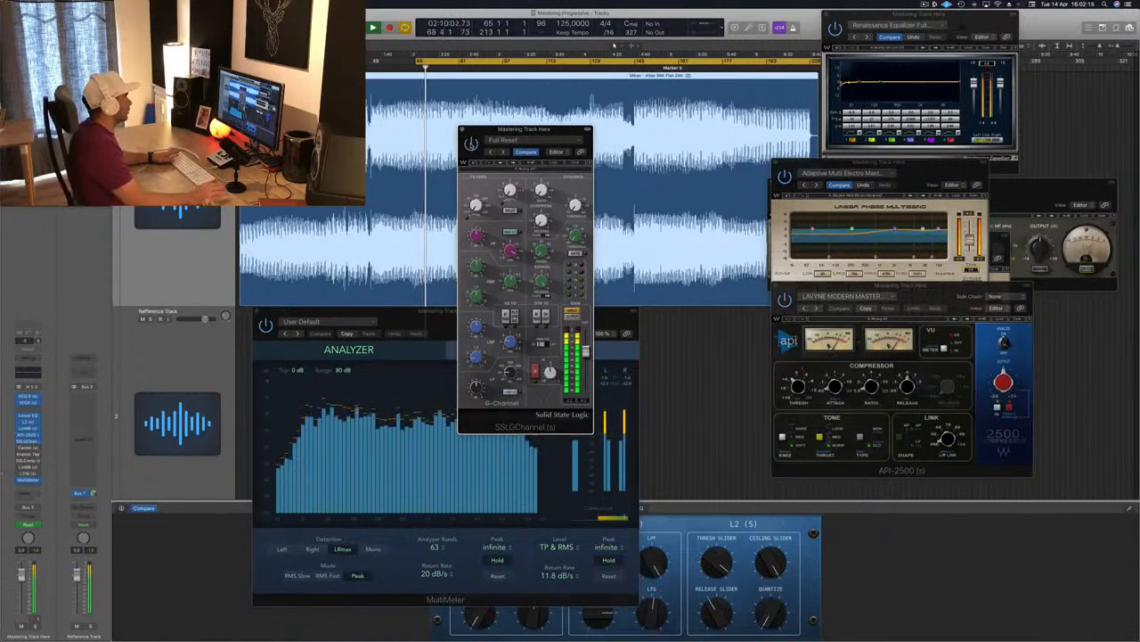
left_click_drag(539, 134, 574, 149)
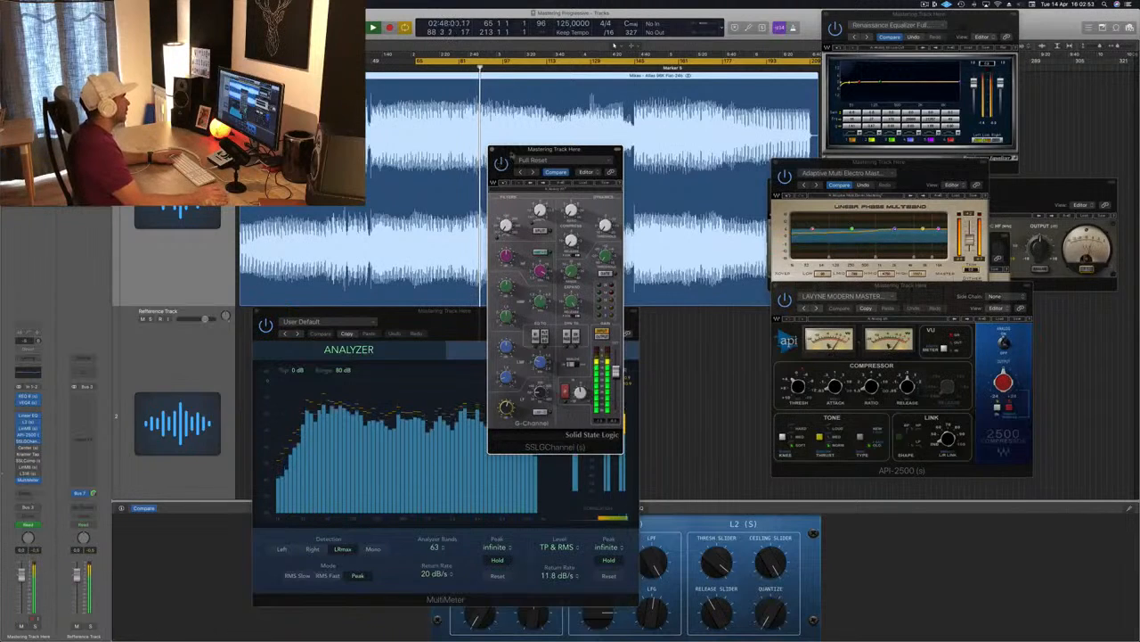
left_click_drag(512, 153, 557, 217)
key("space")
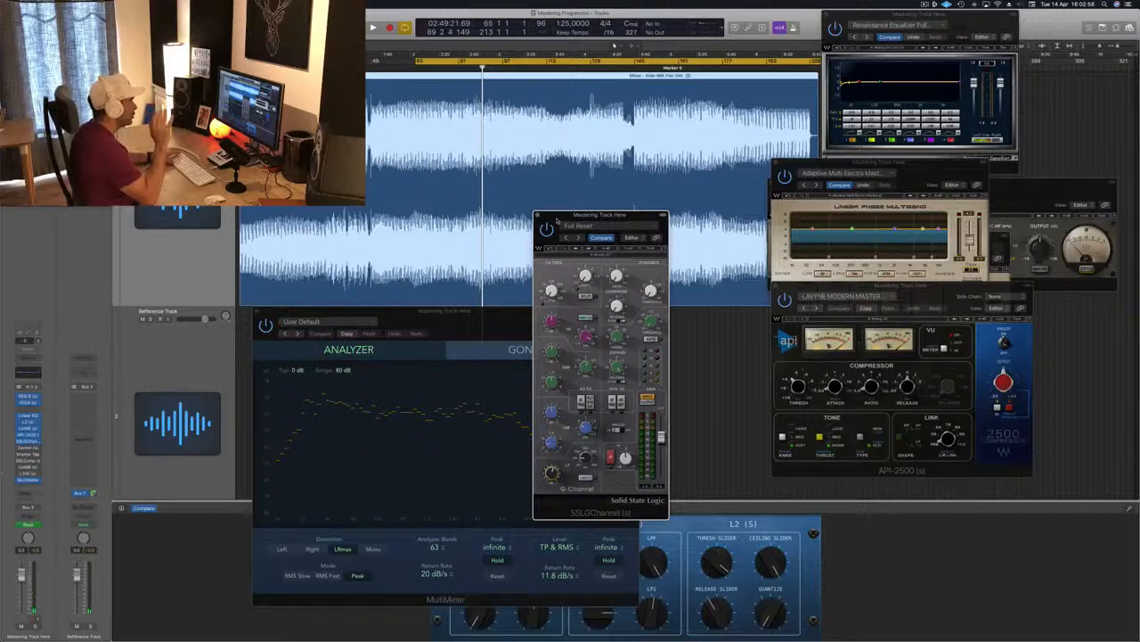
key("space")
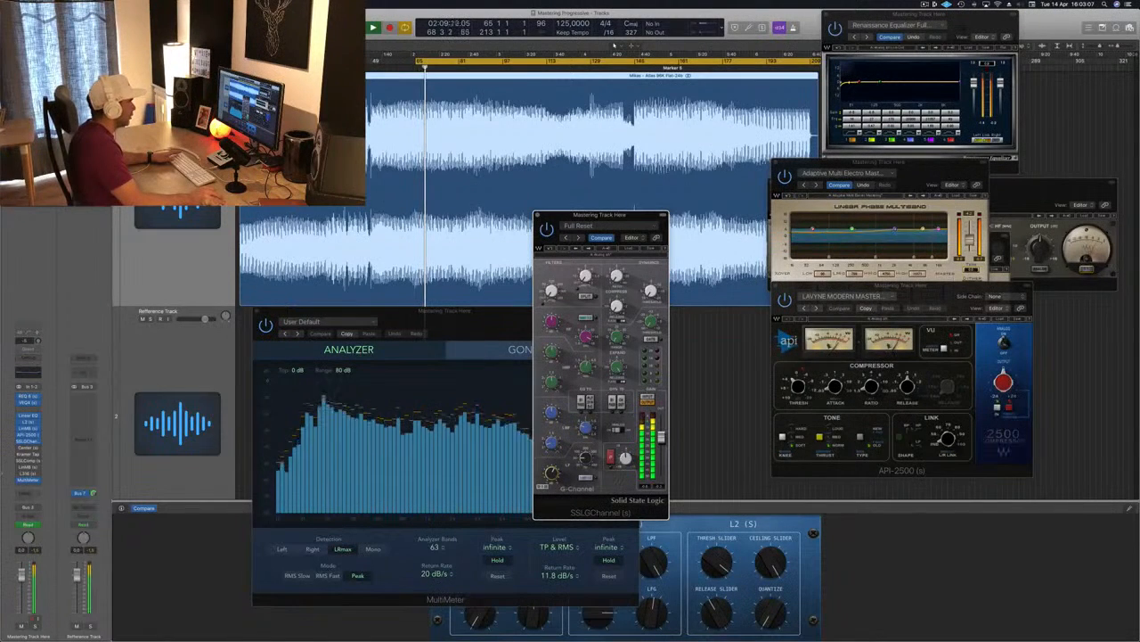
left_click_drag(608, 215, 718, 172)
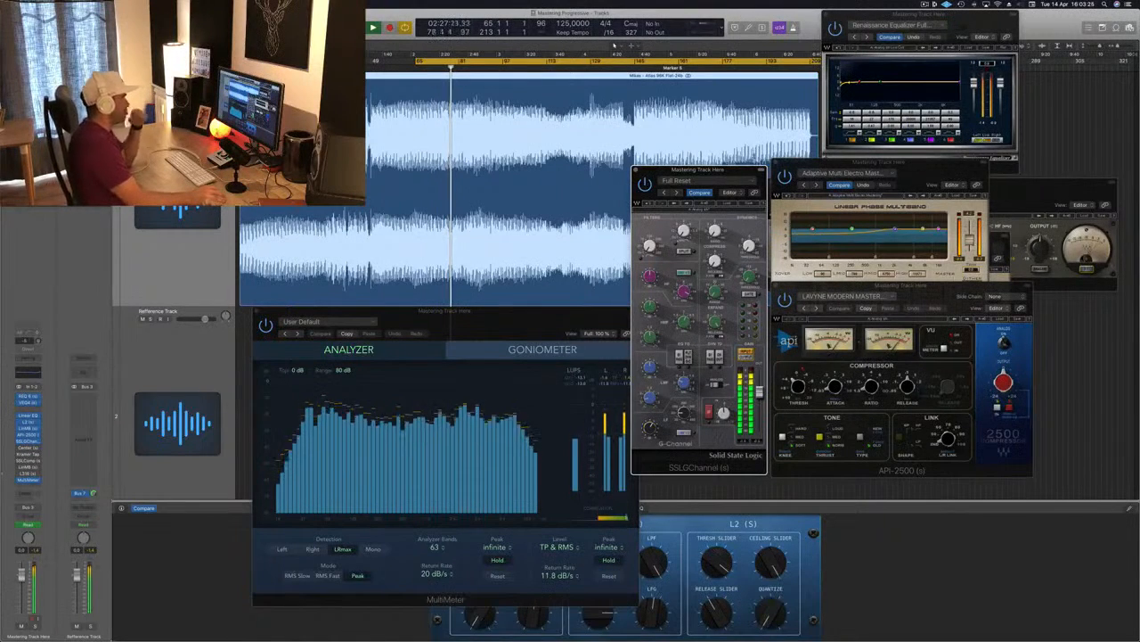
left_click_drag(728, 171, 731, 166)
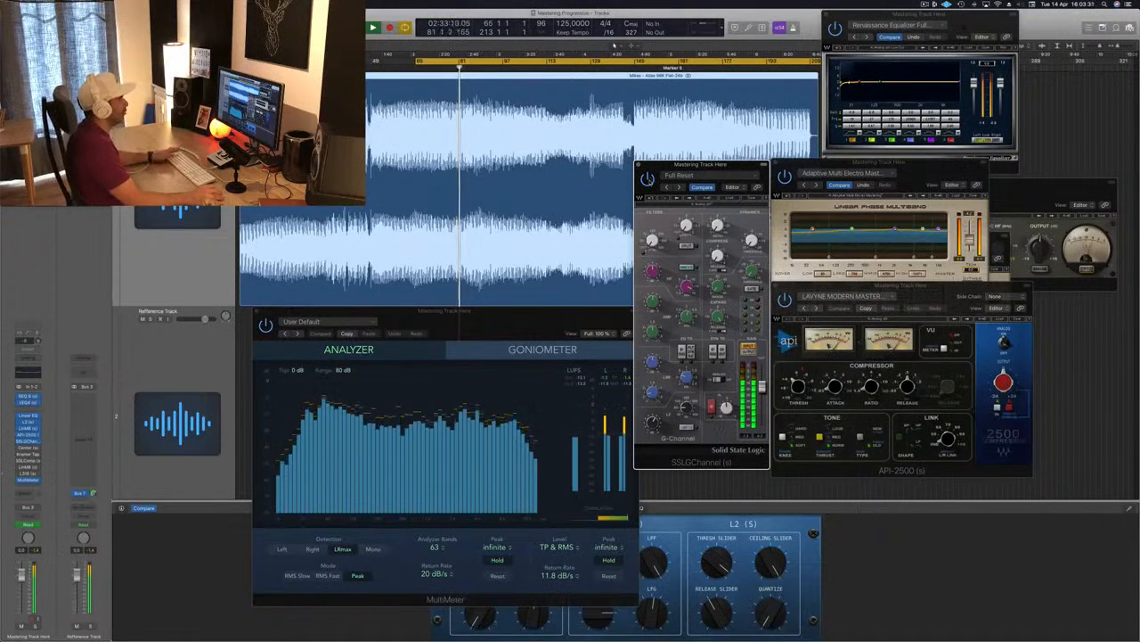
key("super+w")
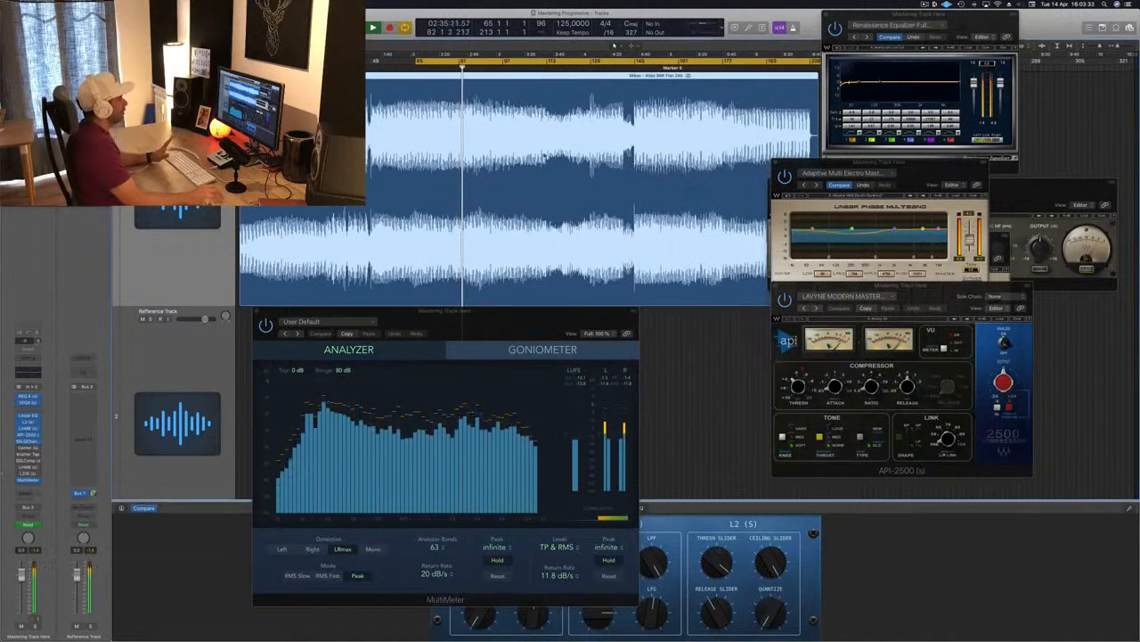
Restart the loop, open the Center plug-in on the mastering track, lower its Sides fader level with the Center fader, and enable it
key("Return")
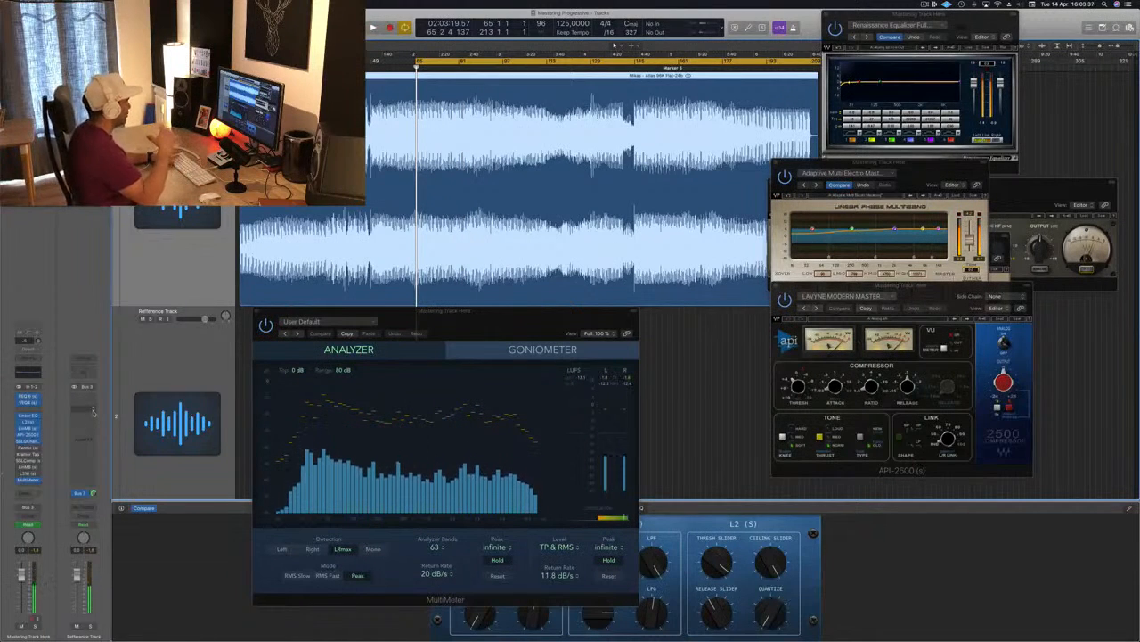
key("space")
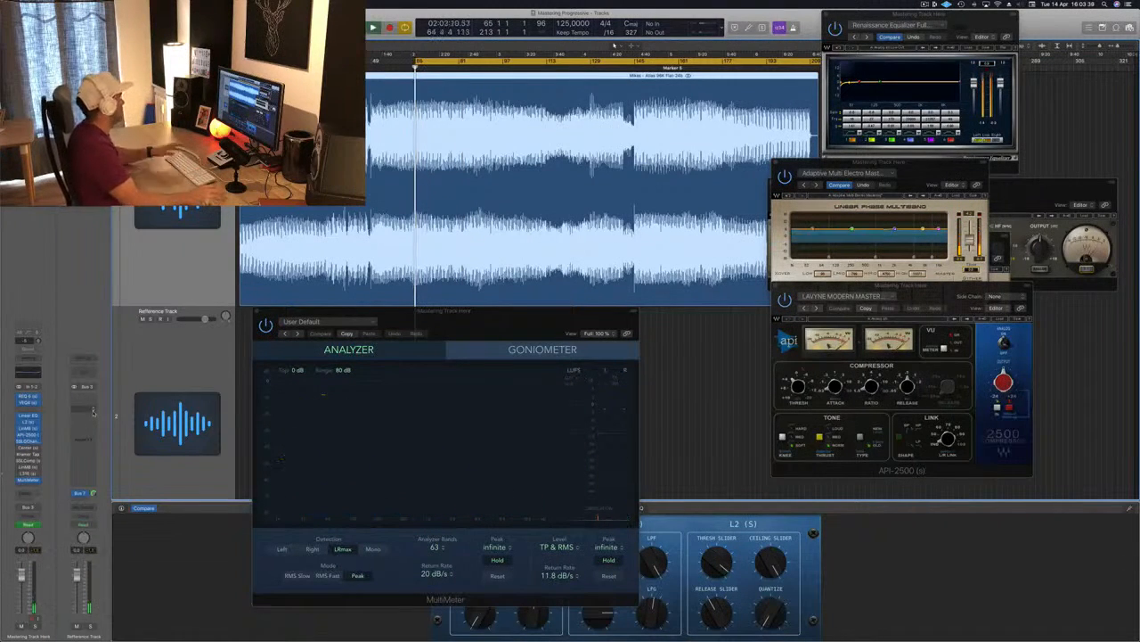
key("space")
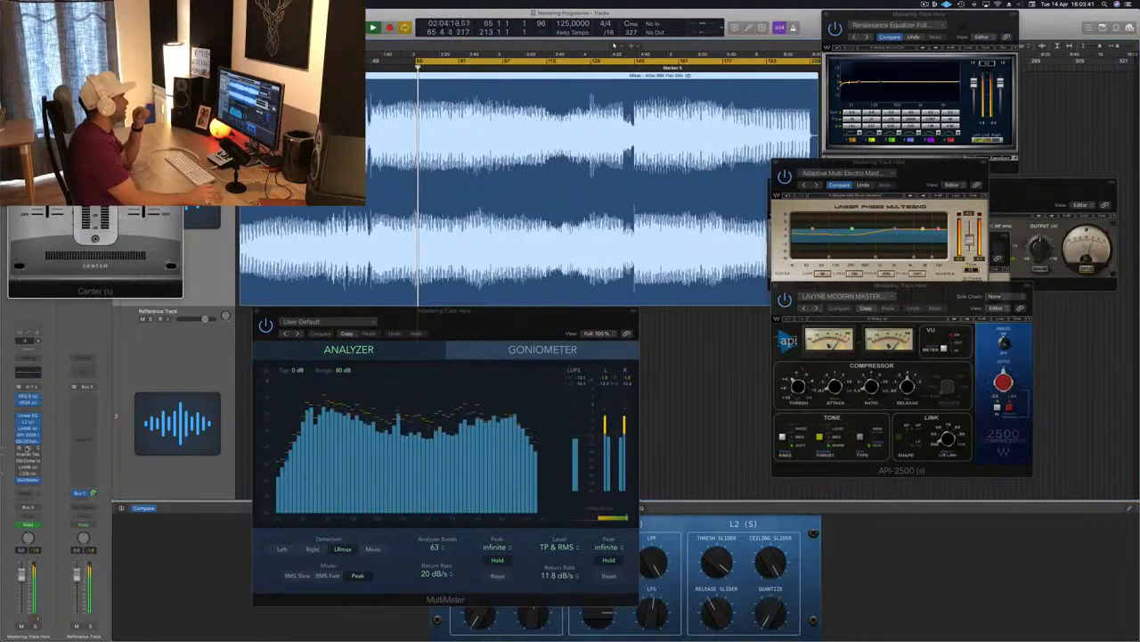
left_click_drag(95, 22, 578, 188)
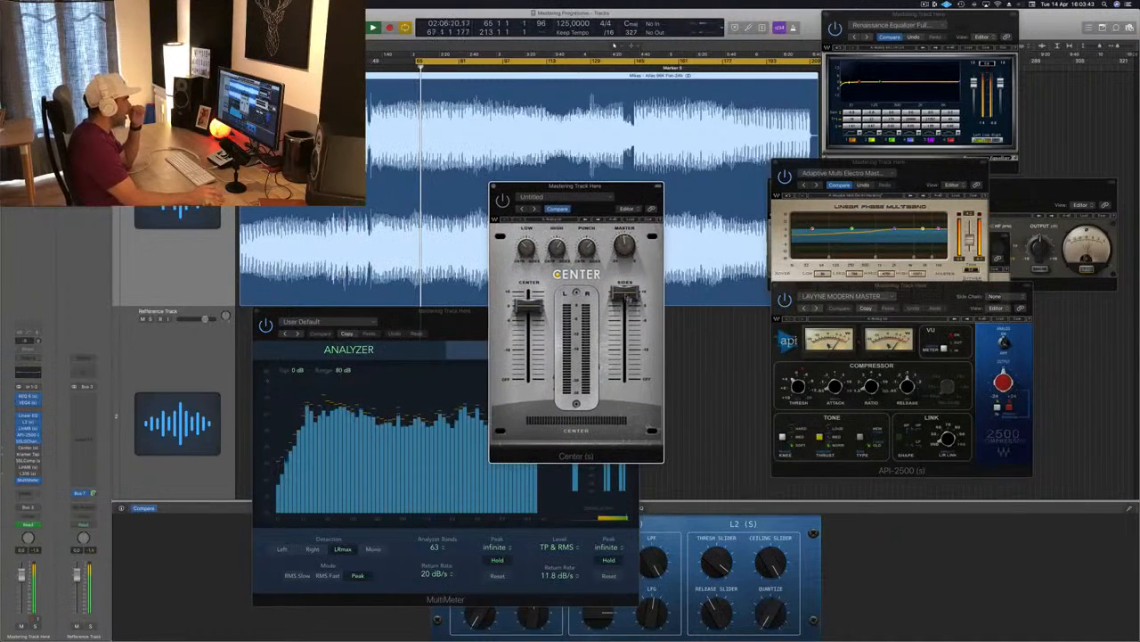
left_click_drag(626, 293, 625, 307)
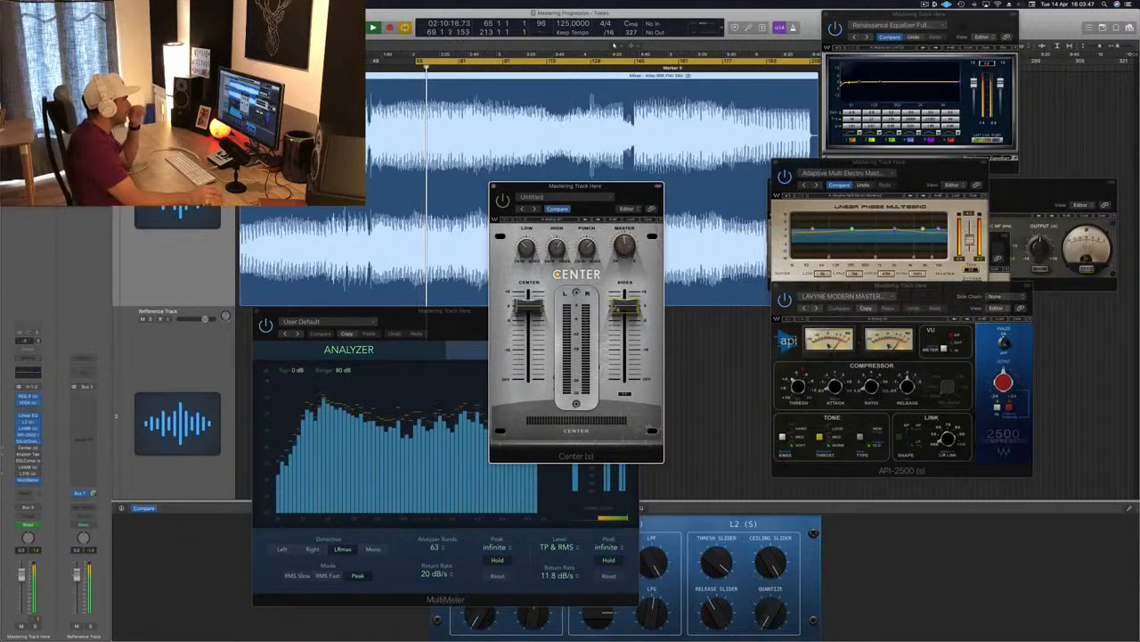
left_click_drag(621, 194, 626, 193)
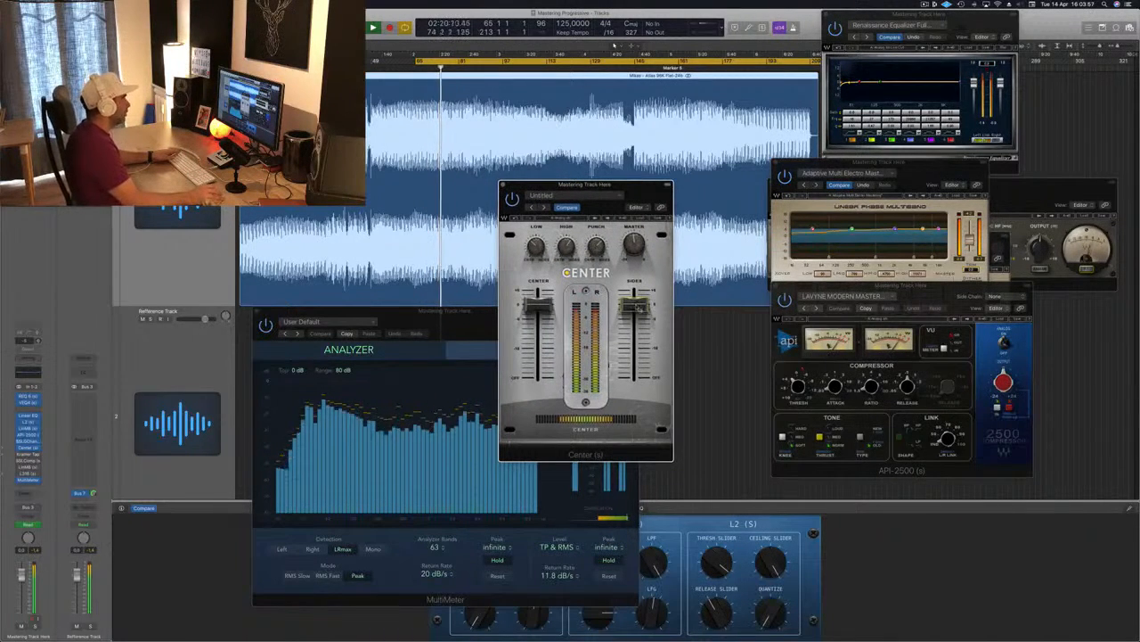
Raise the Center plug-in's Sides fader slightly and lower its Center fader a touch while the loop plays
mouse_move(634, 307)
left_mouse_down()
mouse_move(634, 290)
mouse_move(635, 301)
left_mouse_up()
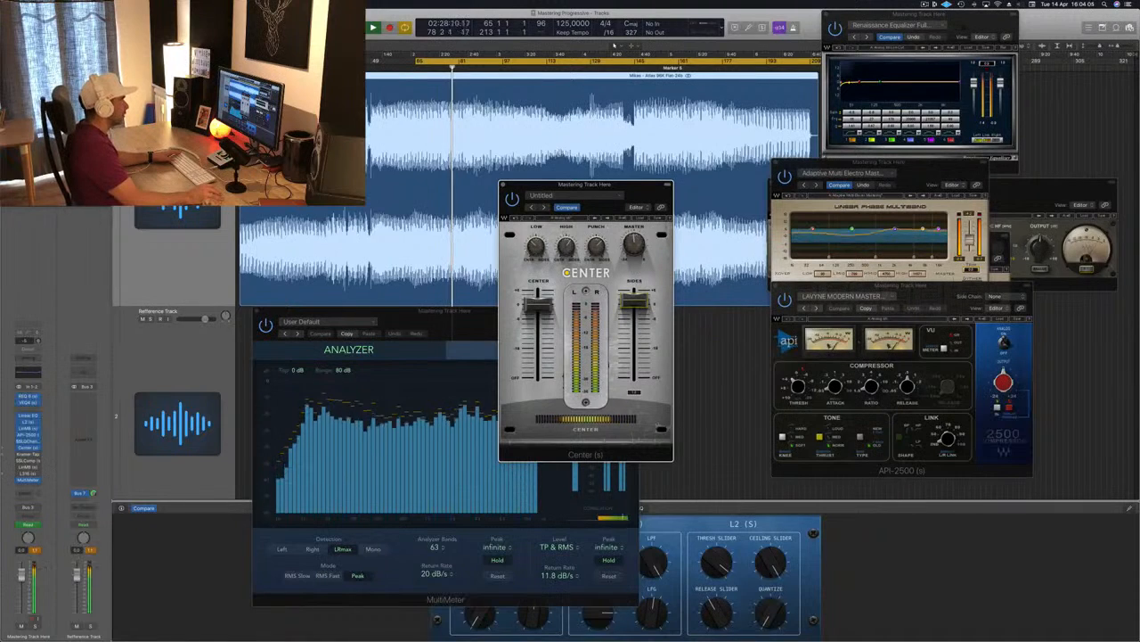
left_click_drag(634, 301, 635, 300)
left_click_drag(538, 304, 539, 306)
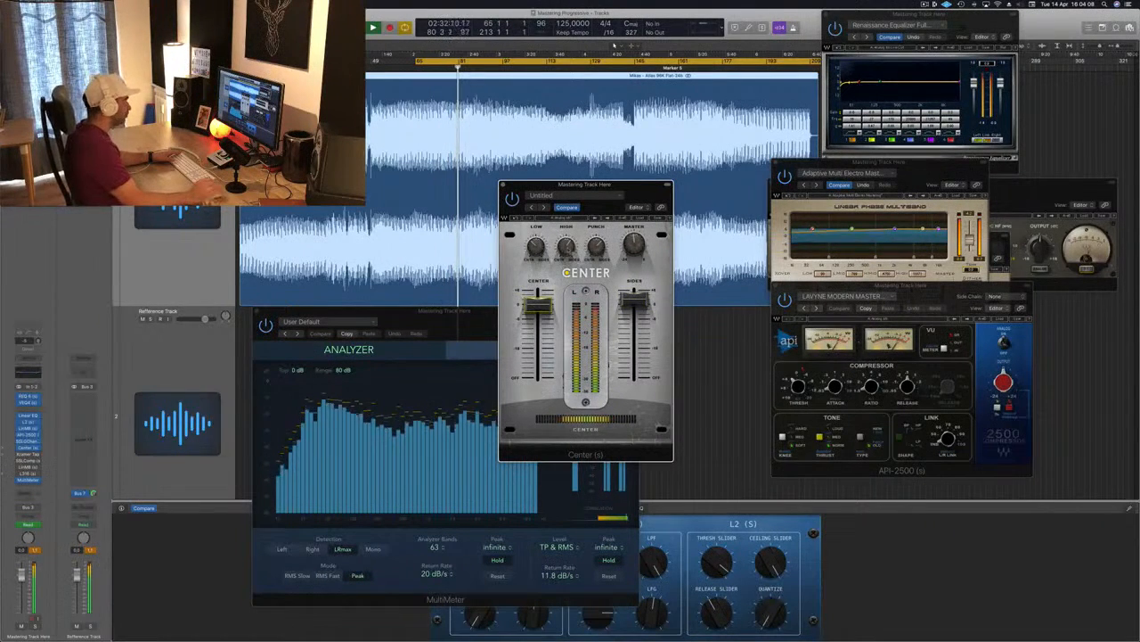
Audition the Center plug-in's effect on the loop, shifting its window over the waveform, and close it
left_click_drag(637, 189, 661, 185)
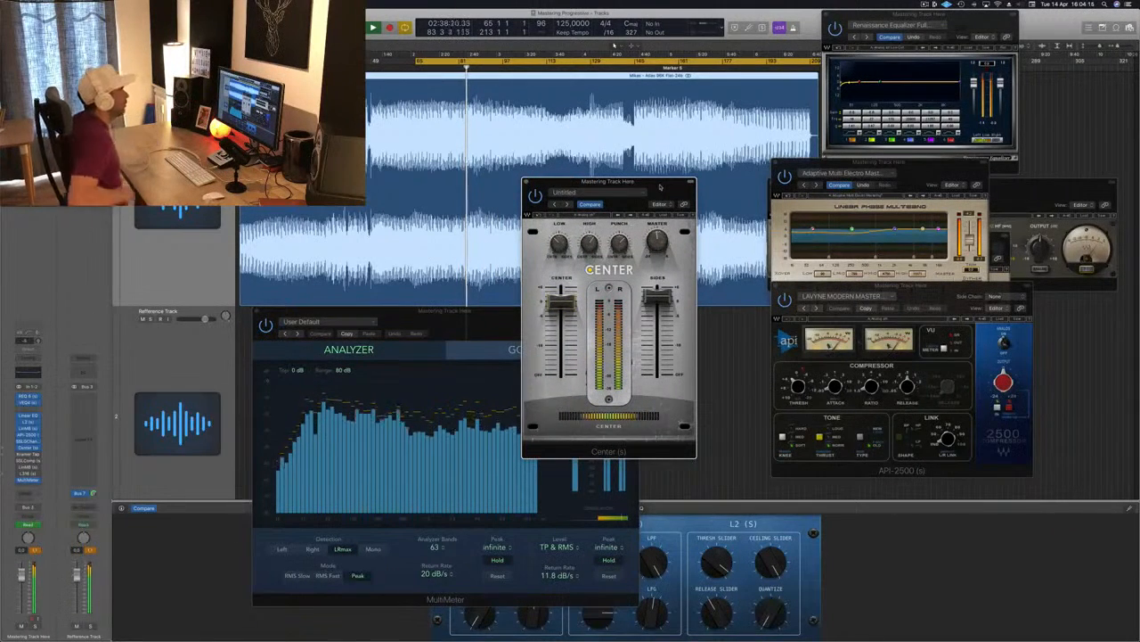
left_click_drag(673, 185, 700, 177)
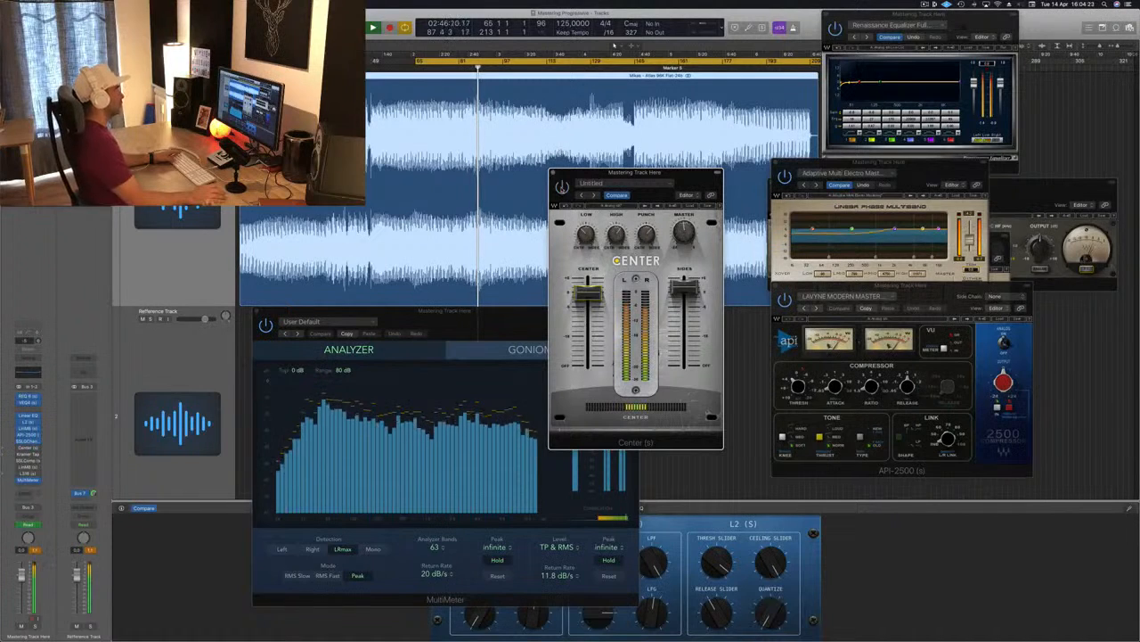
left_click_drag(695, 177, 684, 180)
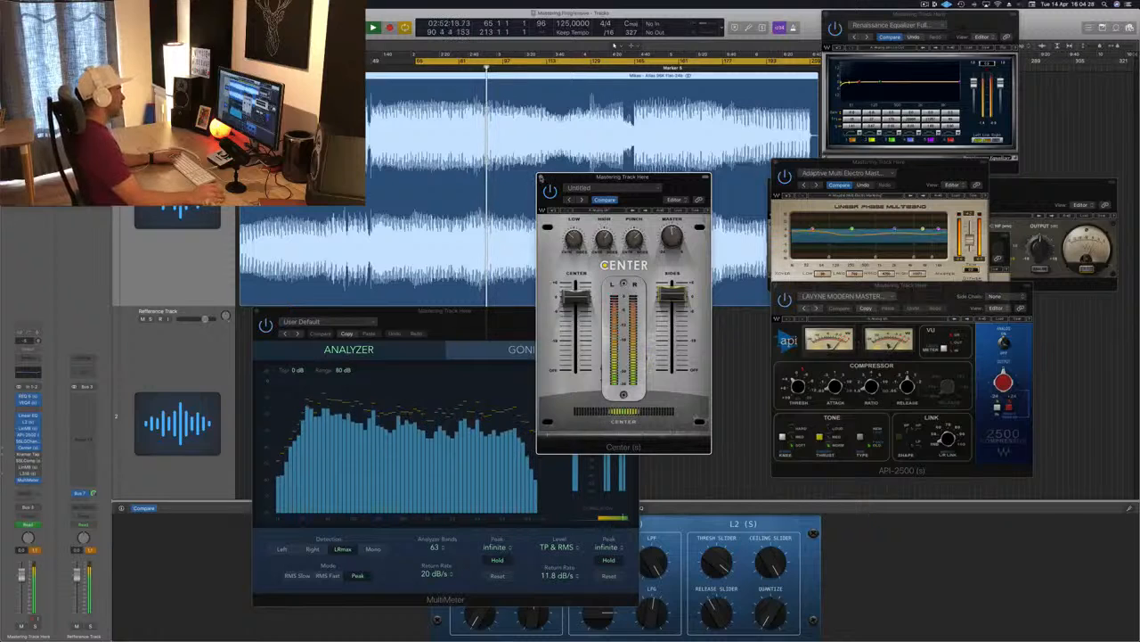
left_click(541, 177)
Restart the loop, open the Kramer Tape on the mastering track, enable it with the Mastering Clean and Open preset, and close its window
left_click(416, 208)
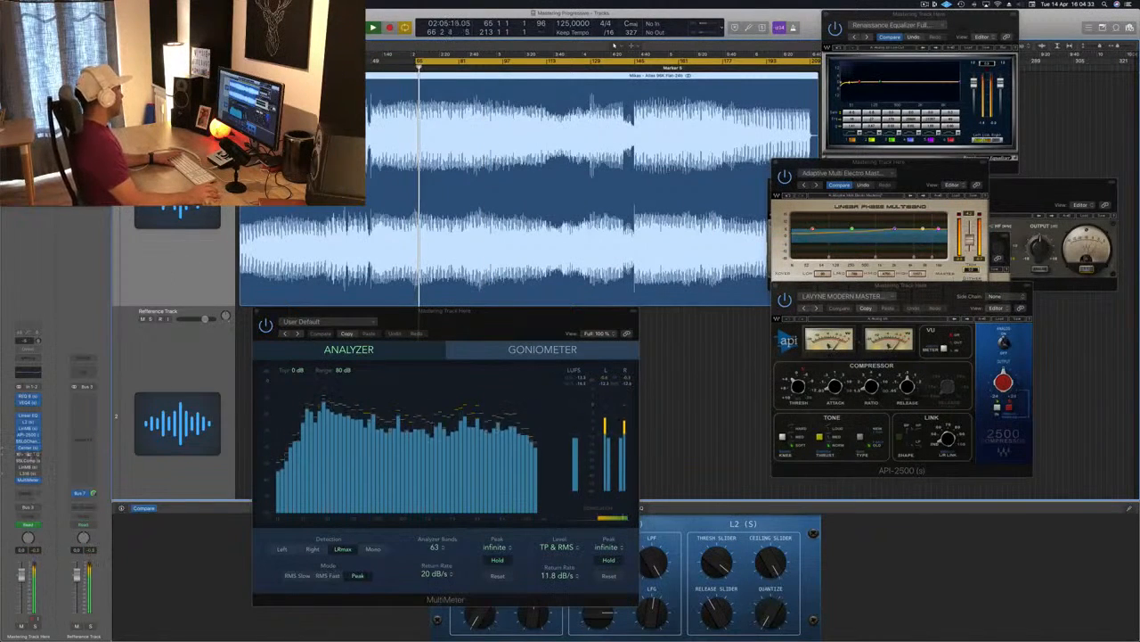
left_click(27, 457)
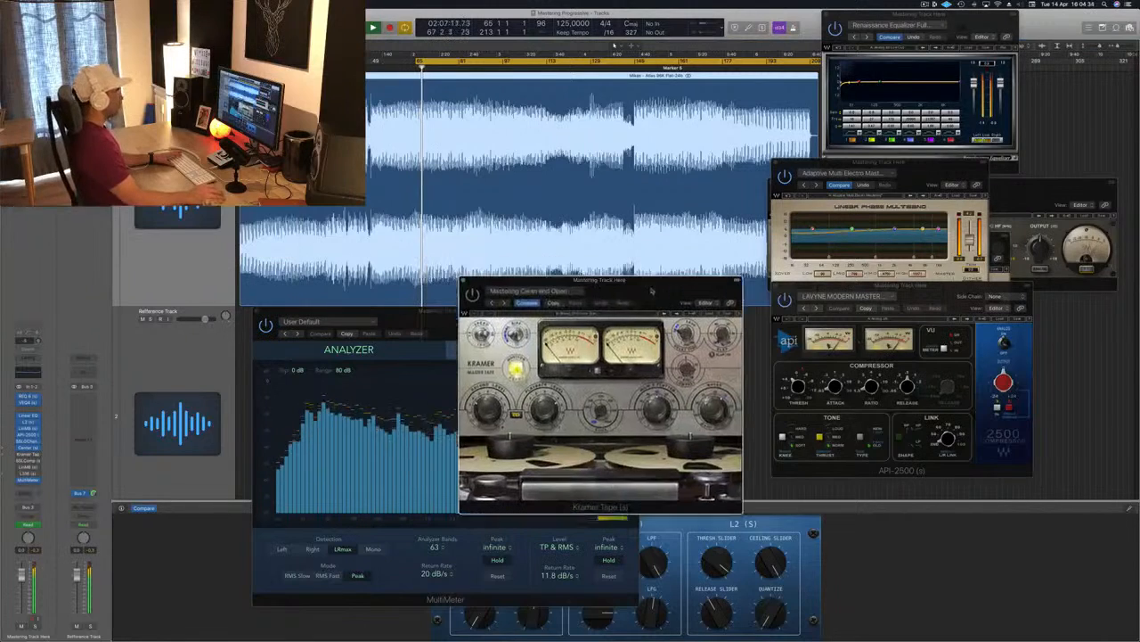
left_click_drag(652, 290, 668, 292)
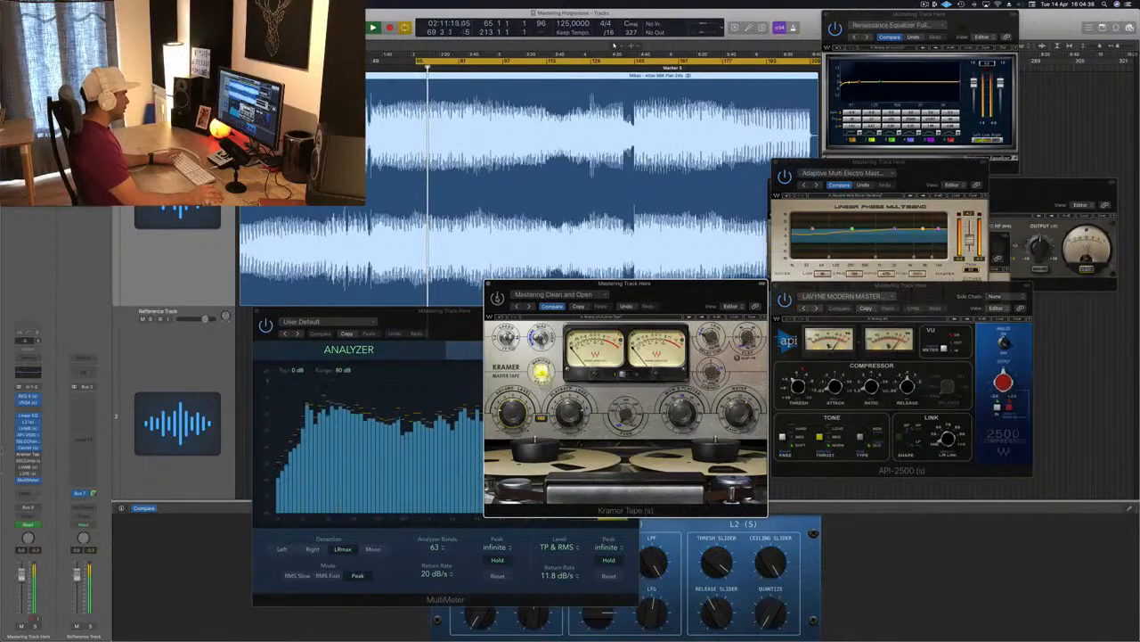
left_click_drag(641, 287, 644, 265)
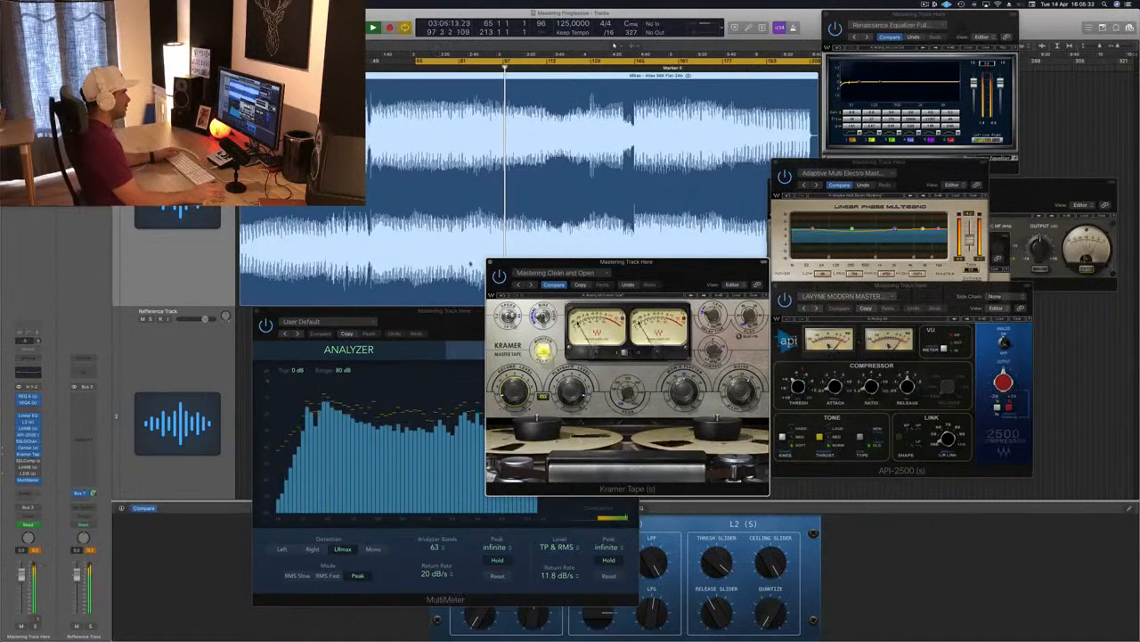
left_click(489, 262)
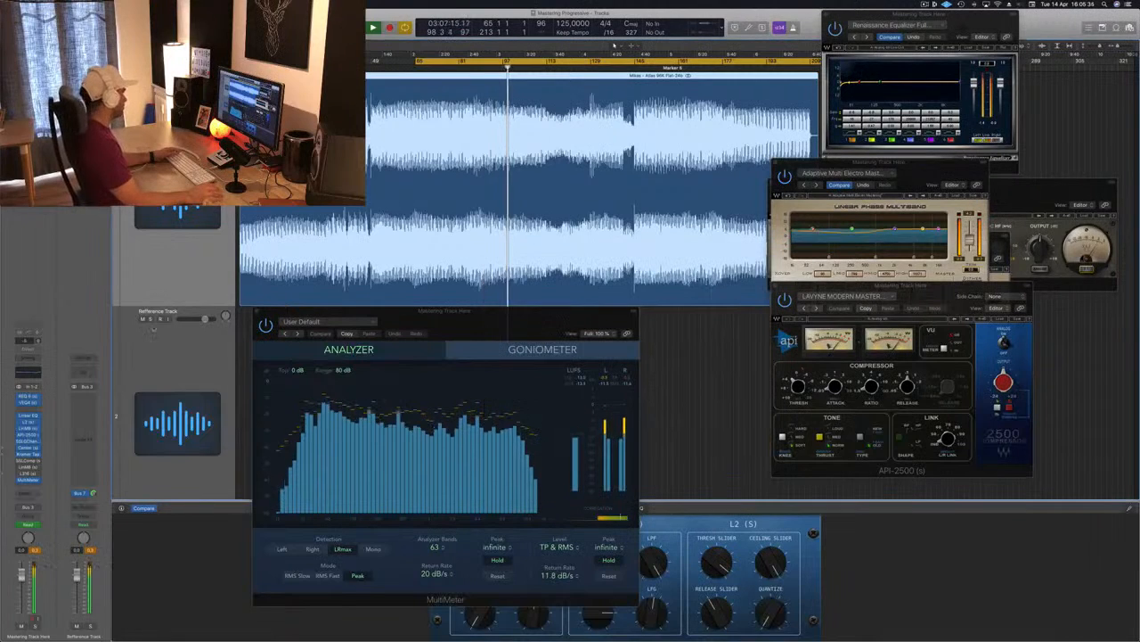
Open the SSLComp on the mastering track, place it over the API-2500, enable it while auditioning, and shift the MultiMeter window slightly
left_click(29, 460)
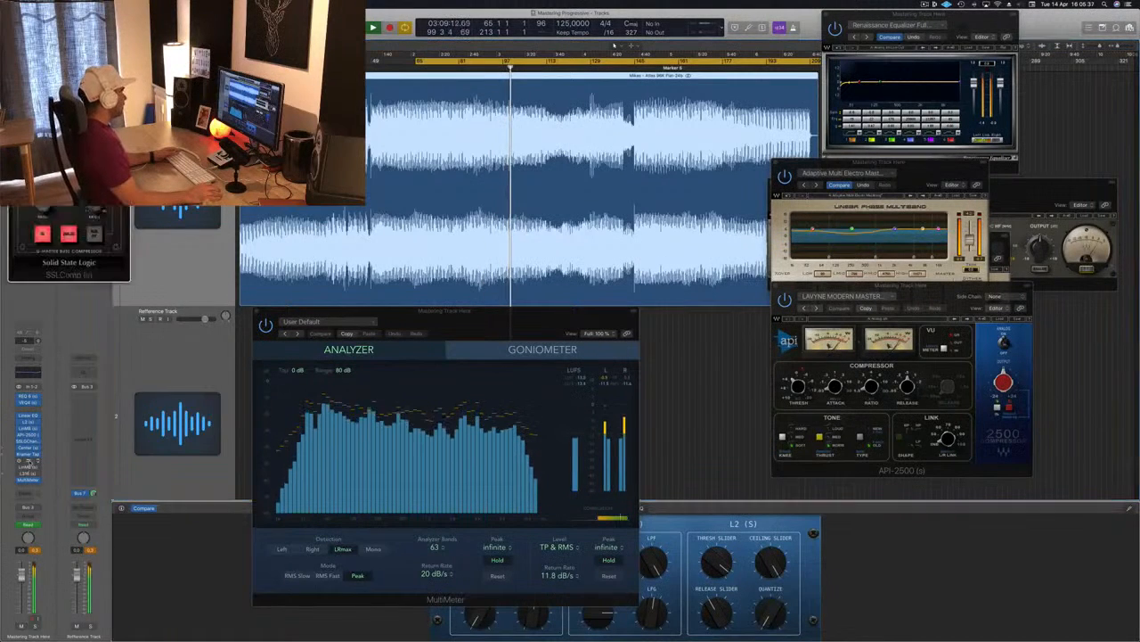
left_click_drag(78, 25, 857, 258)
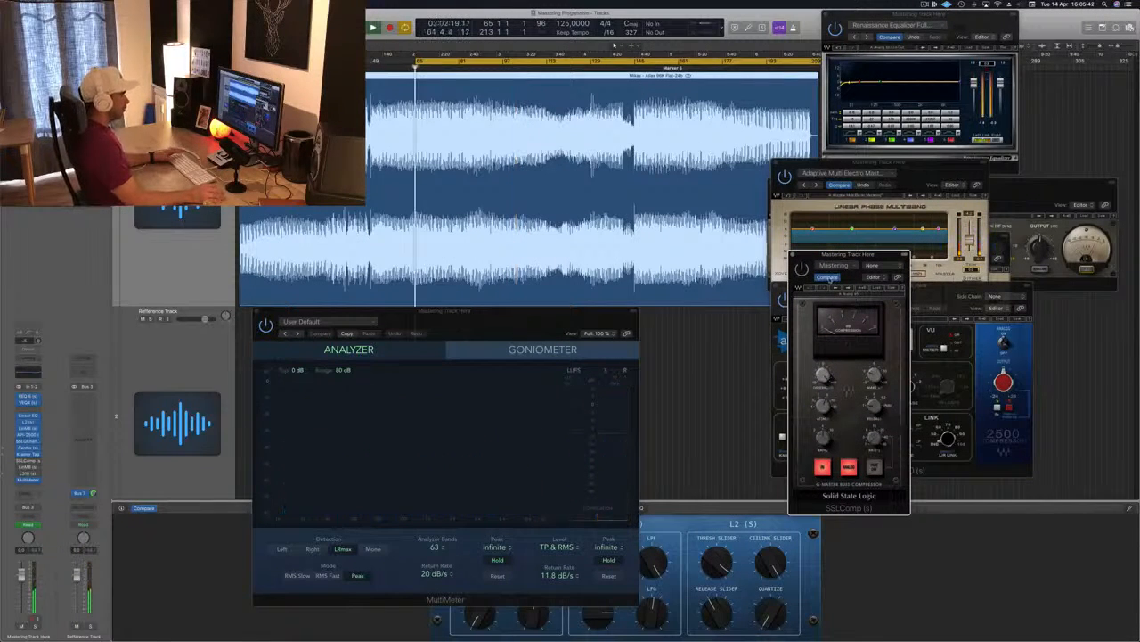
left_click_drag(820, 257, 816, 256)
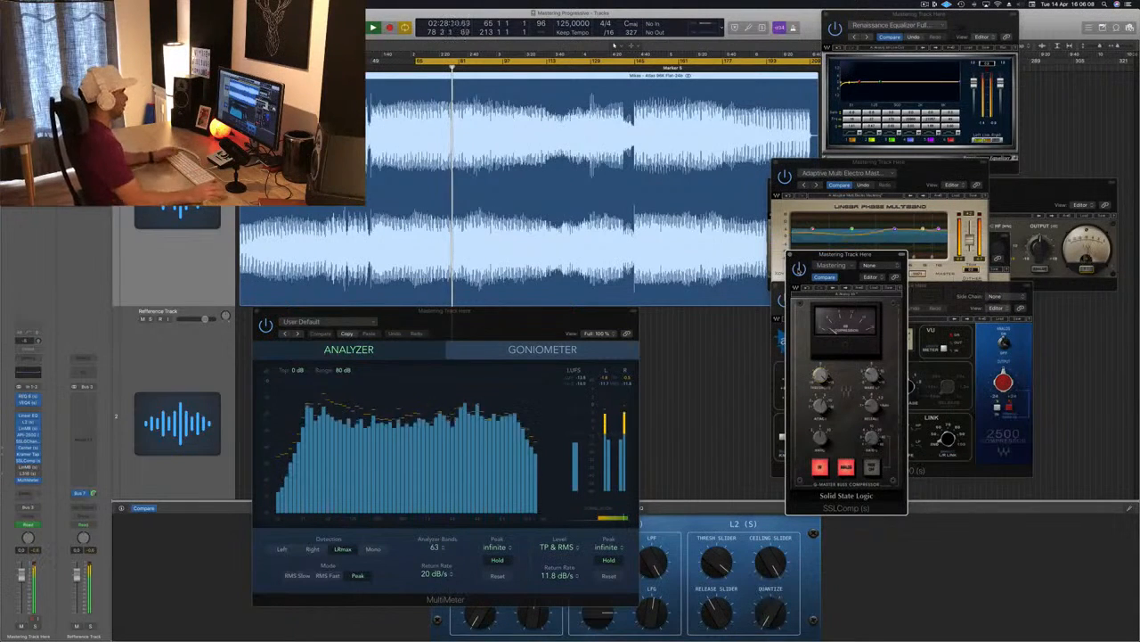
mouse_move(499, 318)
left_mouse_down()
mouse_move(527, 318)
mouse_move(497, 314)
left_mouse_up()
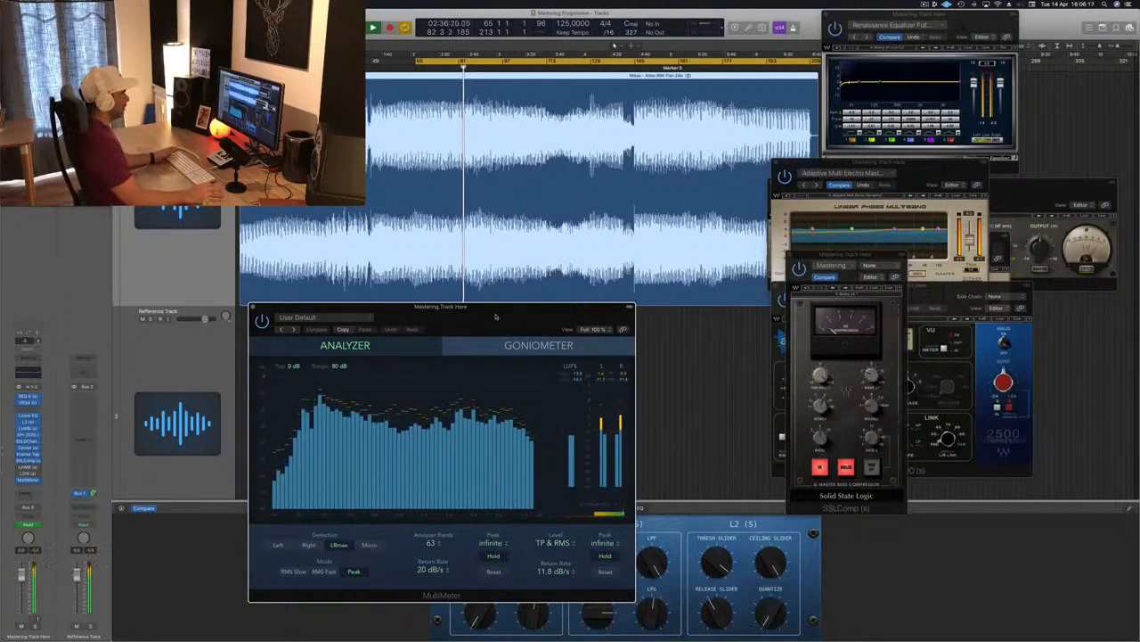
left_click_drag(496, 315, 492, 321)
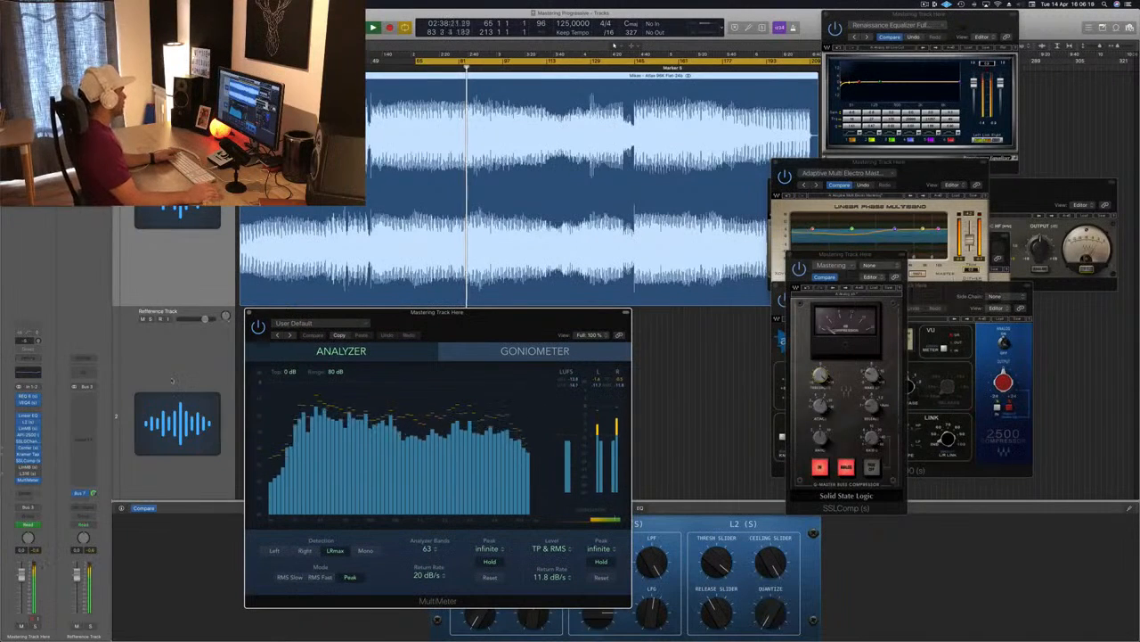
Open the LinMB below the SSLComp in the chain, place its window beside the analyzer, enable it, and restart the loop
left_click(28, 467)
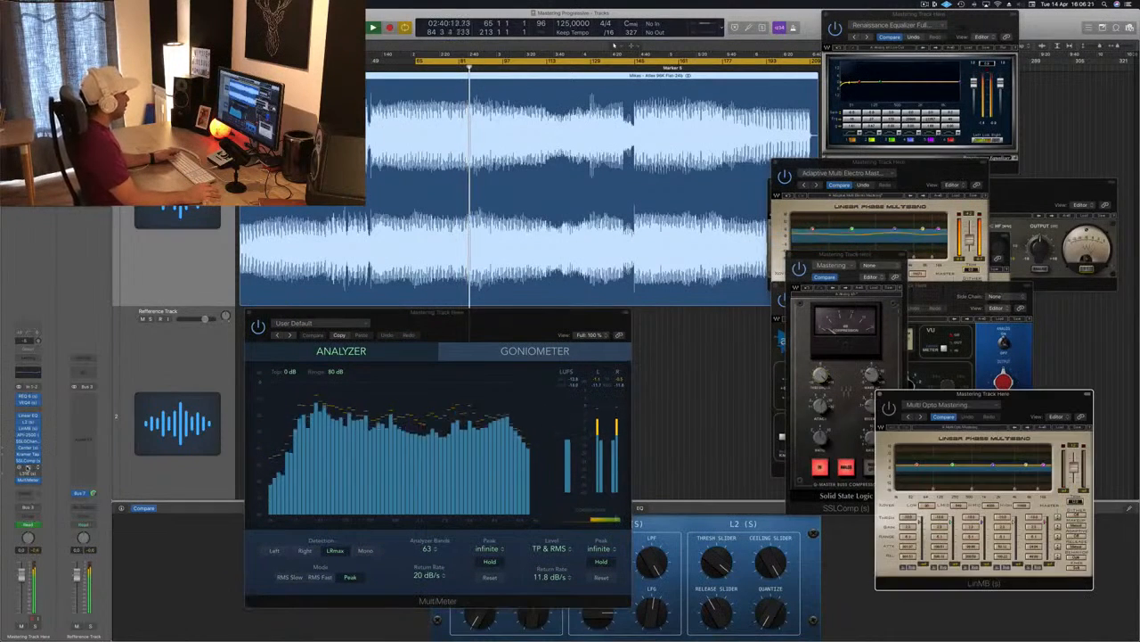
left_click_drag(981, 392, 648, 313)
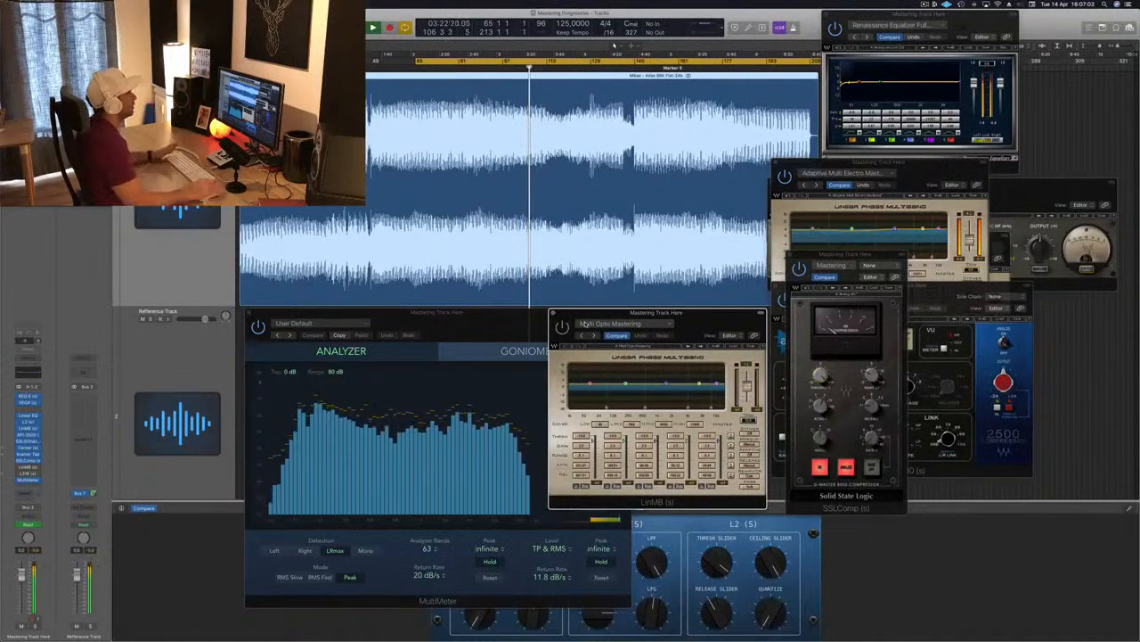
left_click_drag(692, 315, 698, 328)
key("Return")
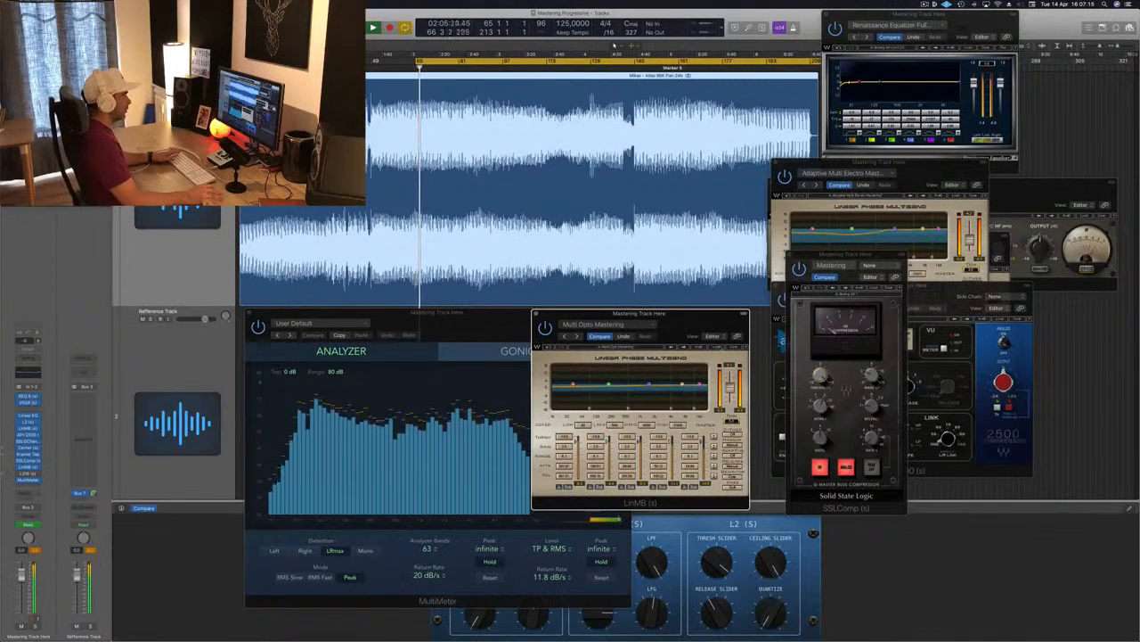
Audition the loop through the LinMB's Multi Opto Mastering preset and move its window over the lower part of the SSLComp
left_click_drag(694, 324, 704, 321)
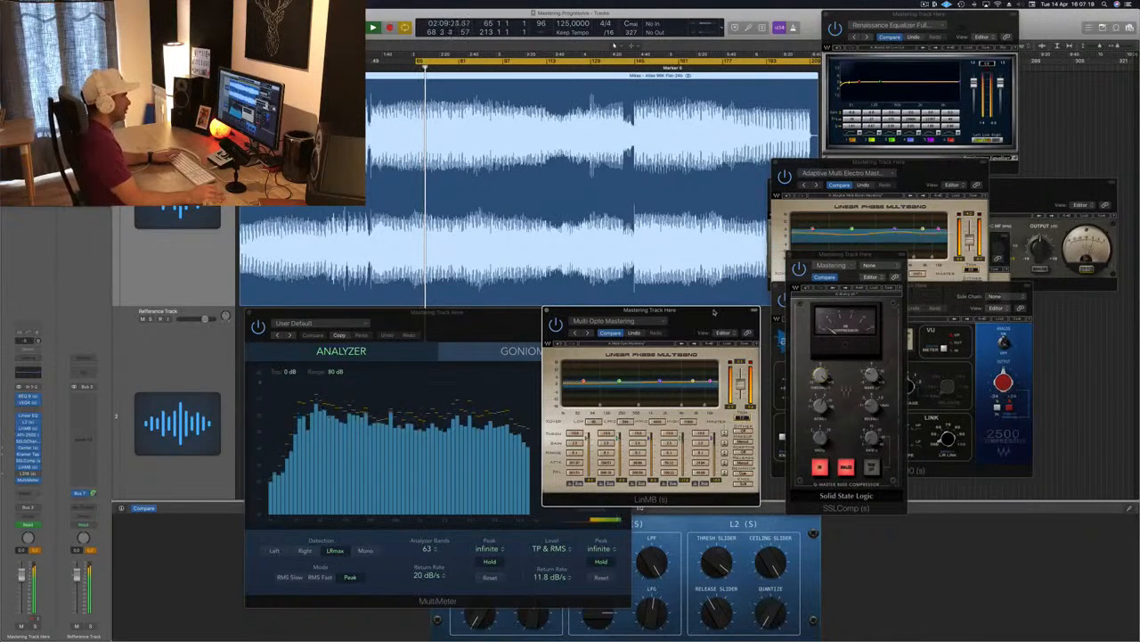
left_click_drag(714, 312, 738, 315)
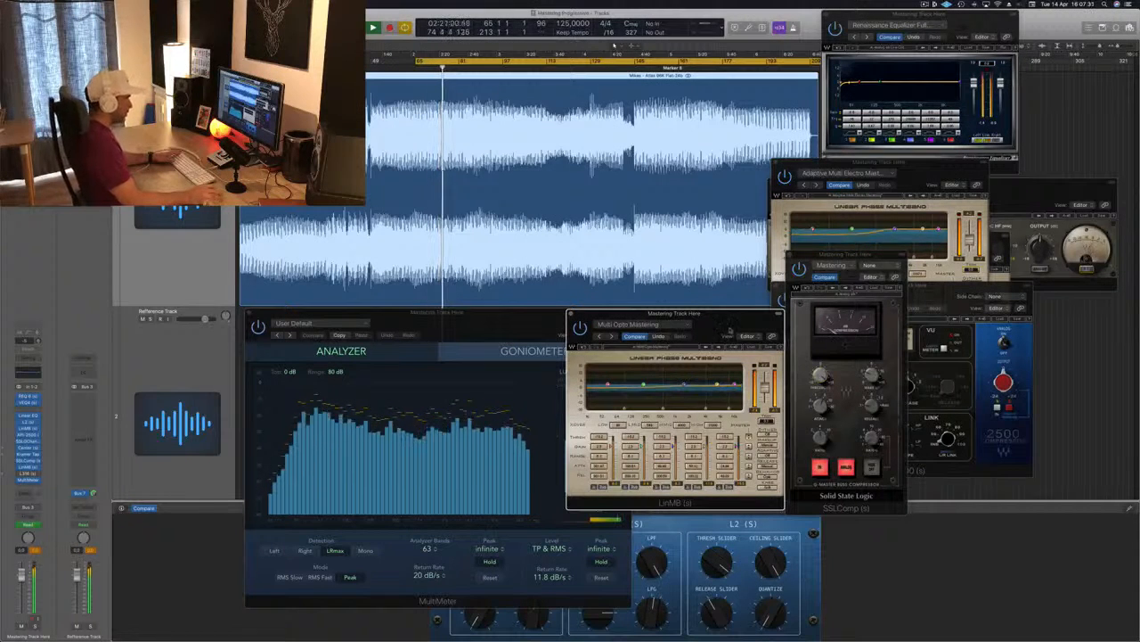
mouse_move(730, 331)
left_mouse_down()
mouse_move(717, 330)
mouse_move(730, 329)
left_mouse_up()
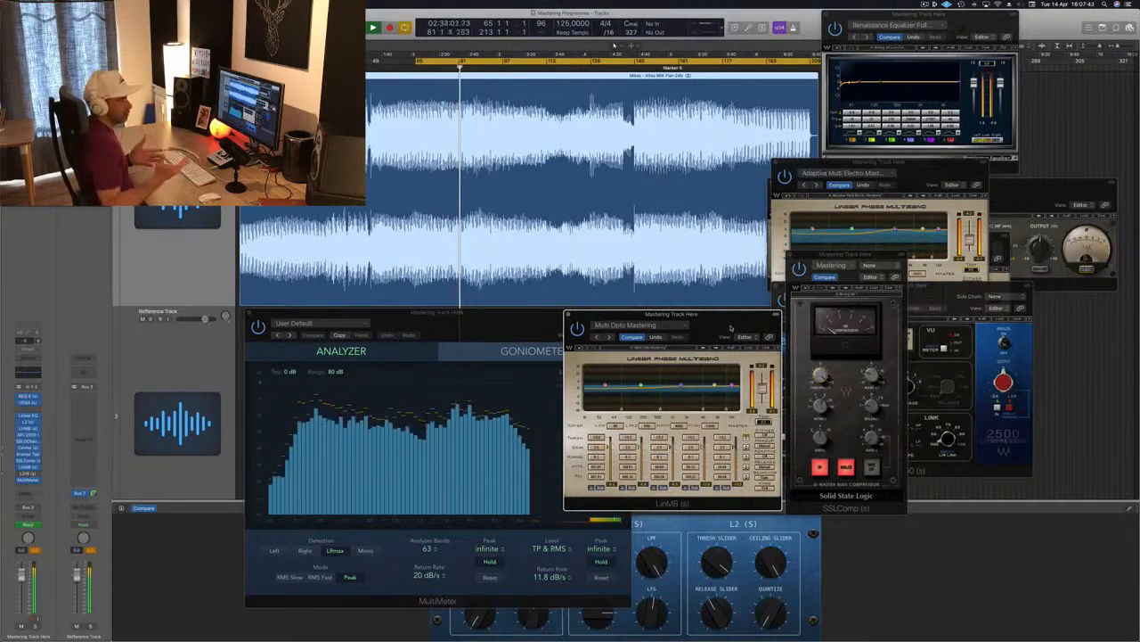
mouse_move(731, 328)
left_mouse_down()
mouse_move(704, 325)
mouse_move(717, 318)
left_mouse_up()
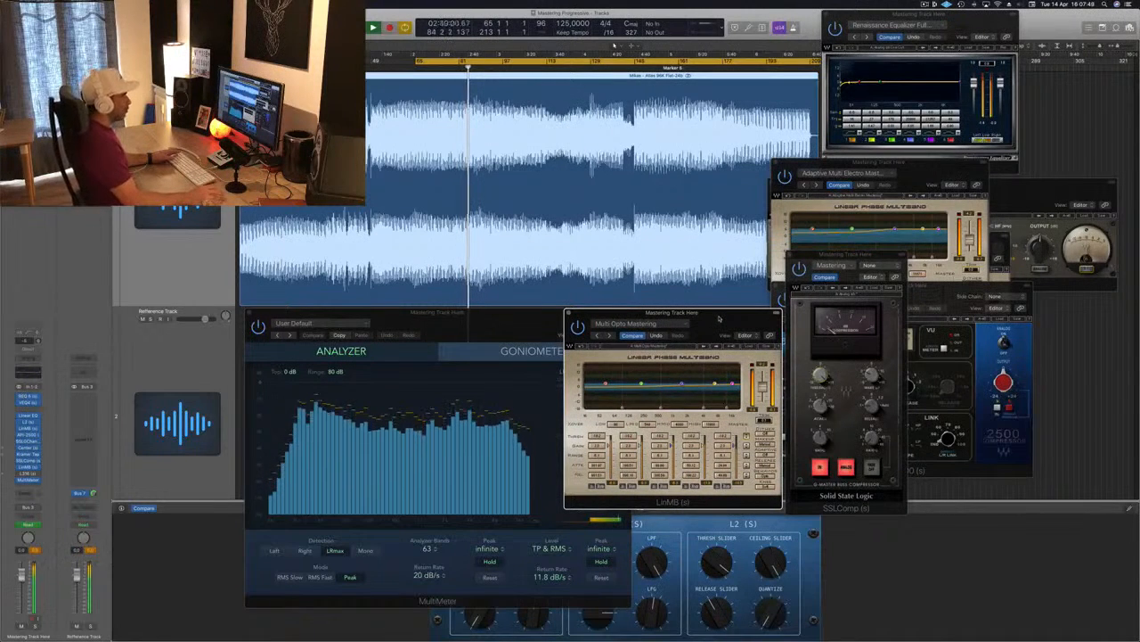
left_click_drag(719, 318, 721, 318)
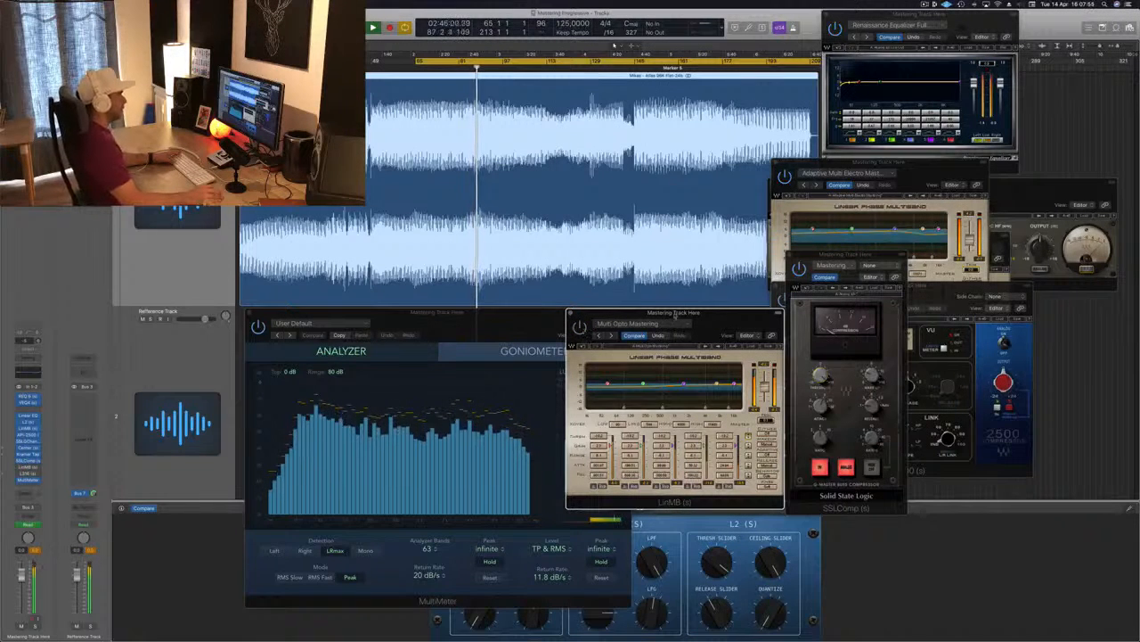
left_click_drag(743, 320, 863, 349)
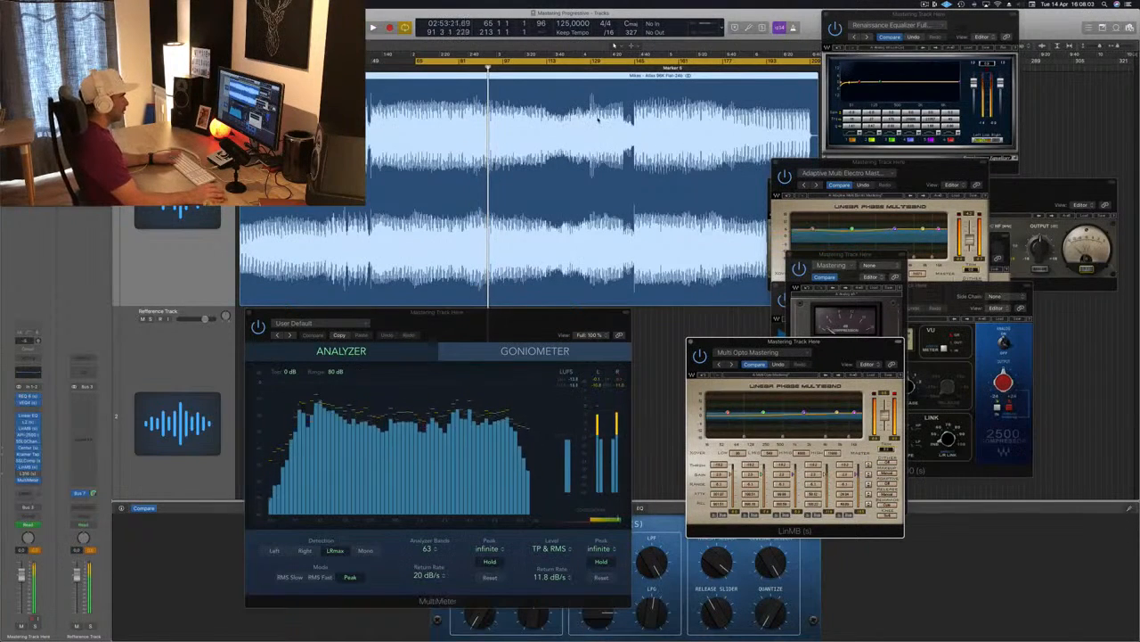
Replay the loop from bar 65 through the LinMB, dismiss the System Overload alert, and resume playback
key("space")
key("space")
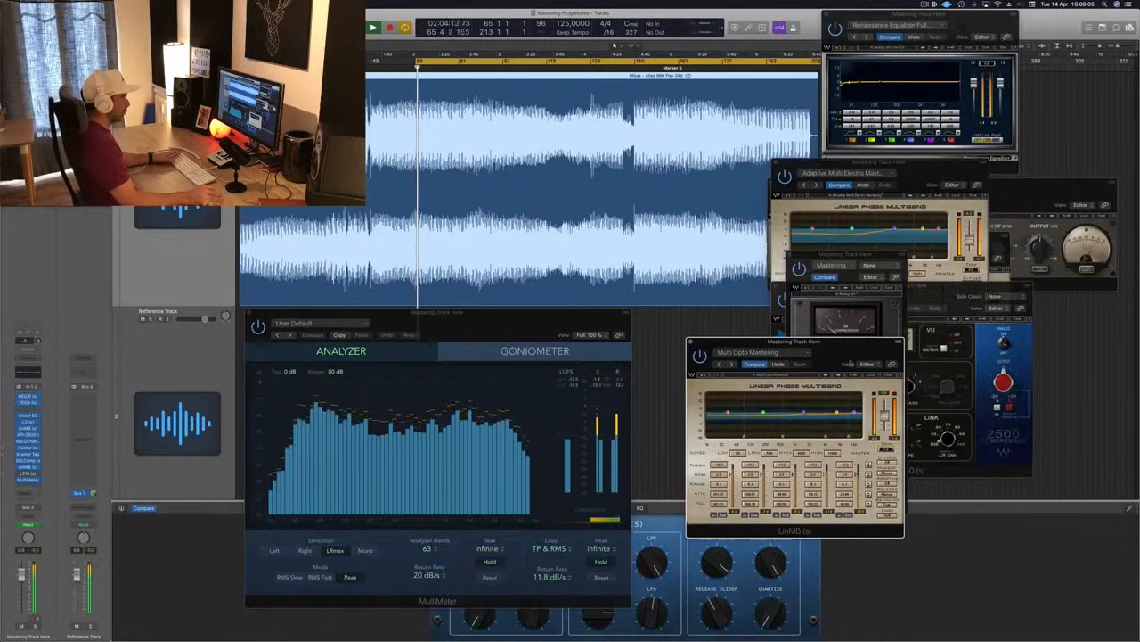
left_click_drag(847, 351, 830, 353)
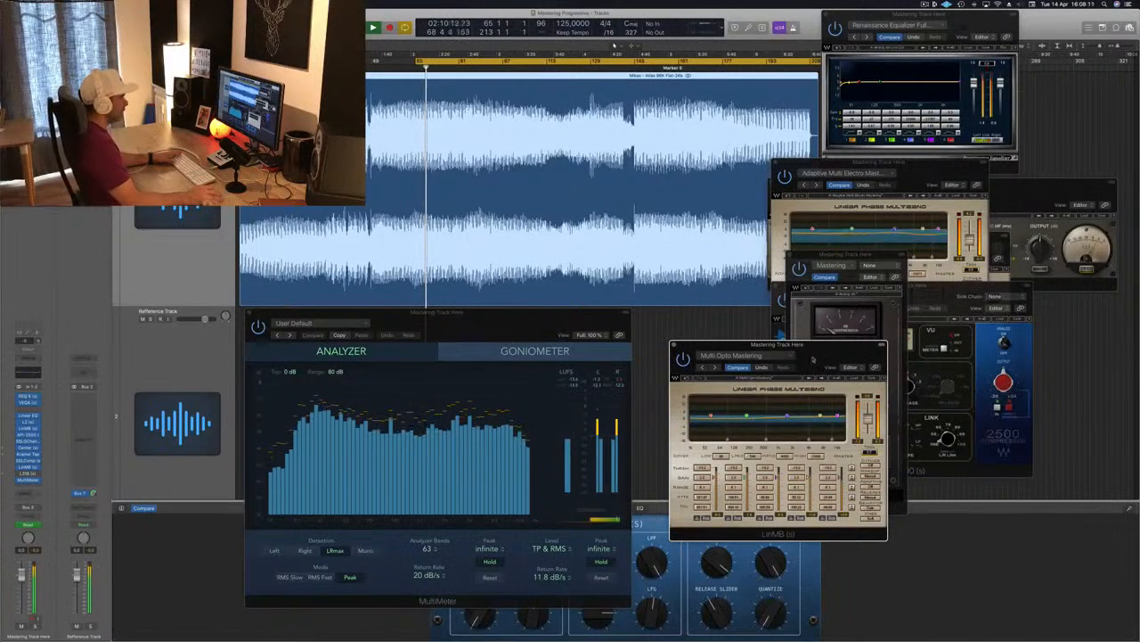
left_click_drag(831, 353, 844, 350)
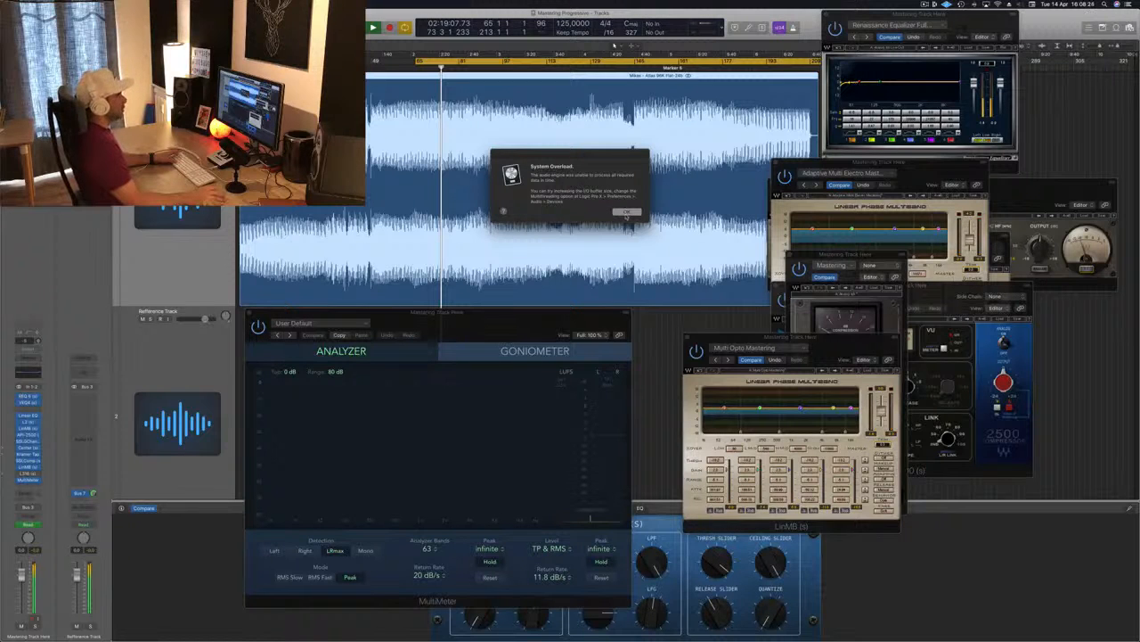
left_click(625, 214)
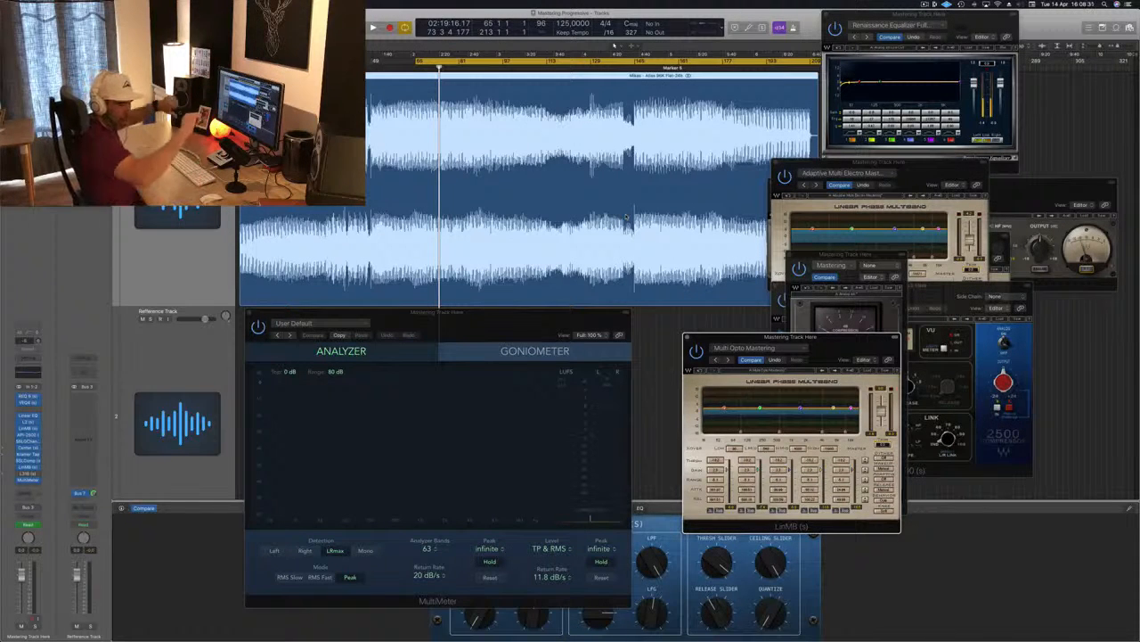
key("space")
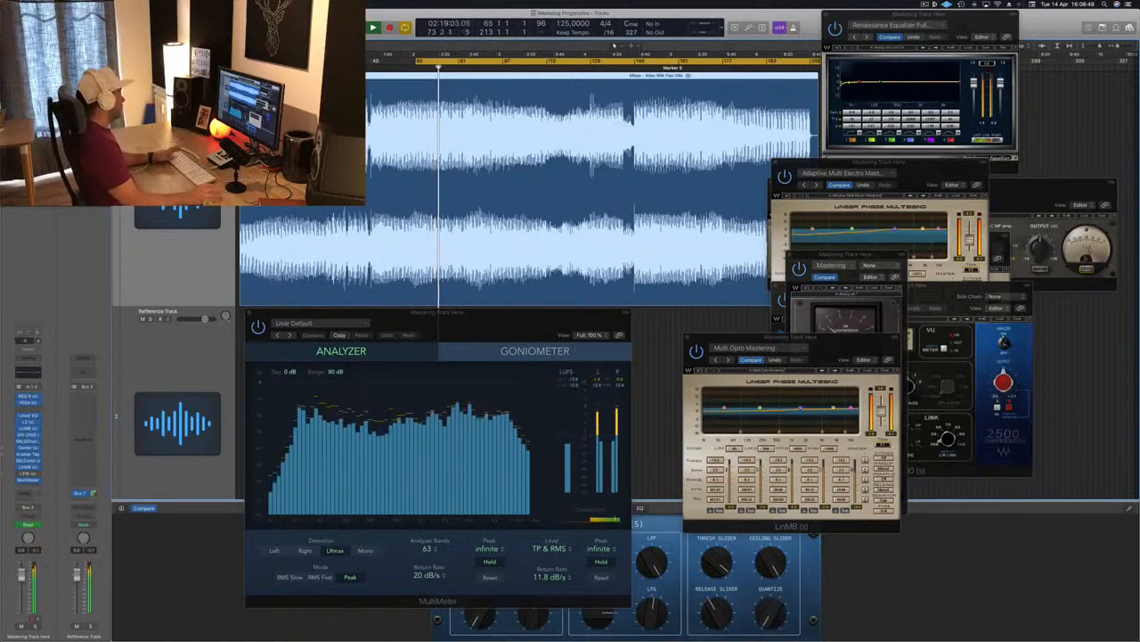
Open the L316 on the mastering track, place it over the LinMB, enable it and lower its threshold, and move the MultiMeter beside it
left_click(28, 473)
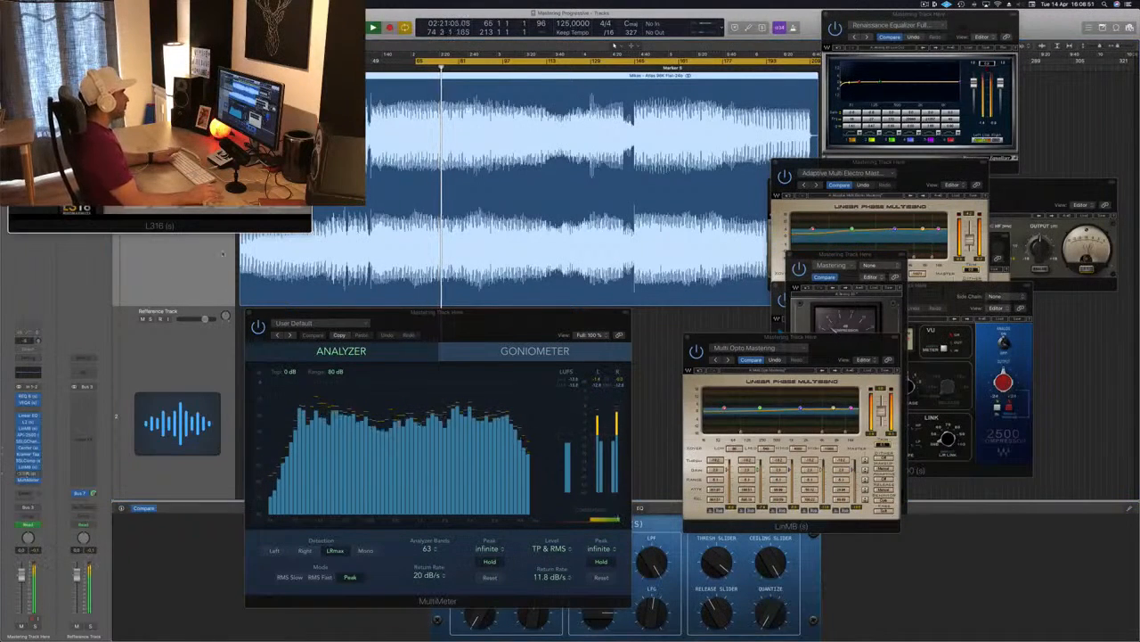
left_click_drag(160, 48, 864, 189)
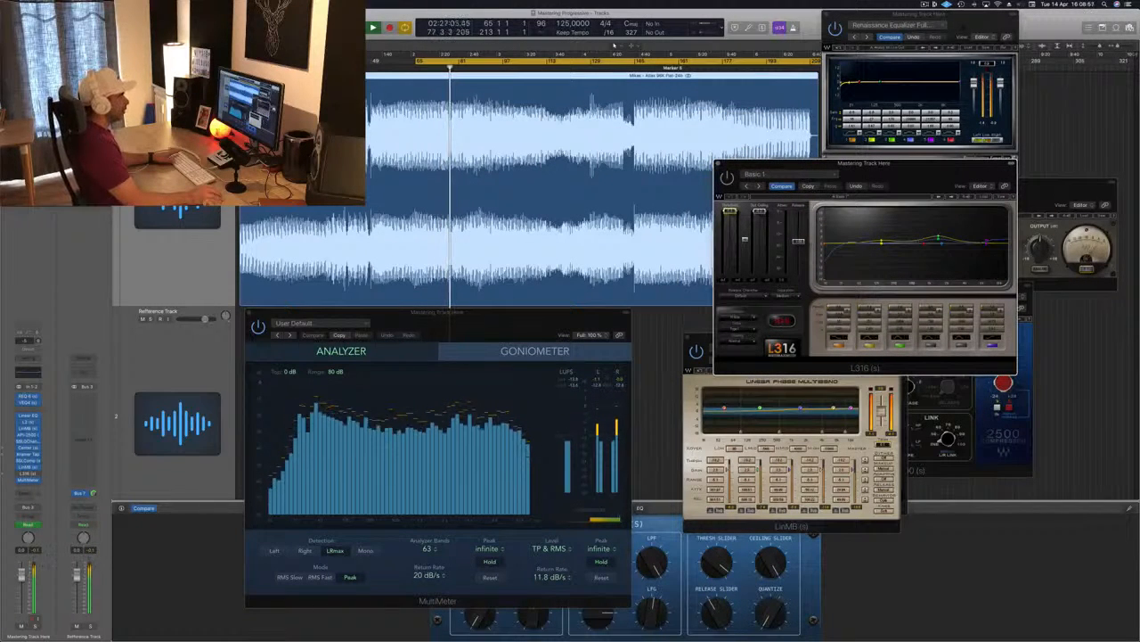
left_click_drag(866, 184, 876, 356)
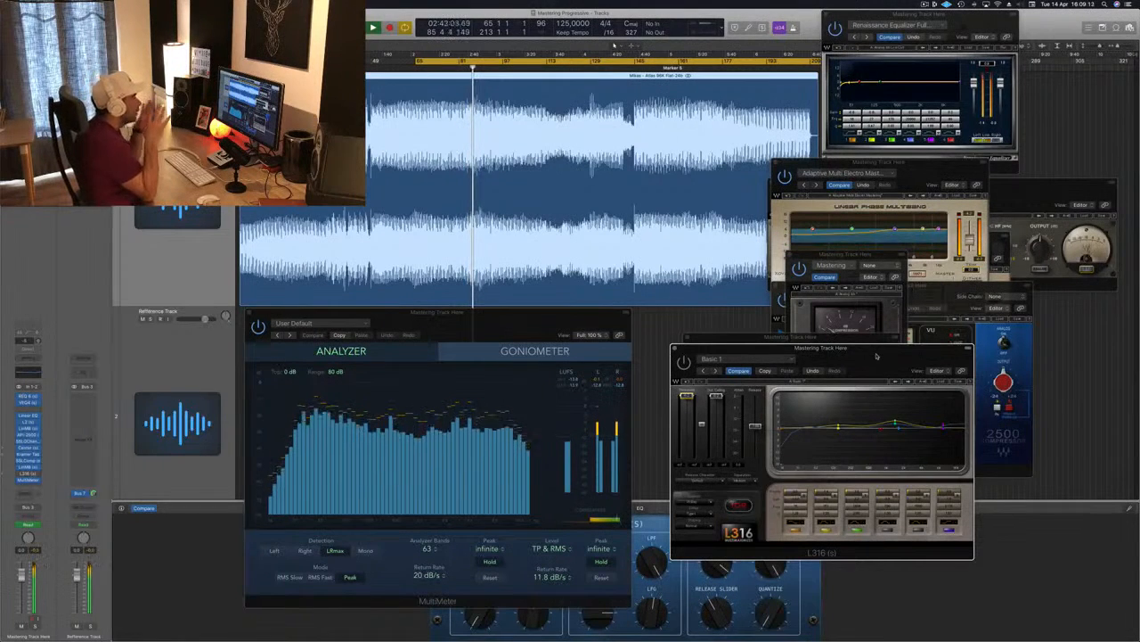
left_click_drag(877, 356, 871, 334)
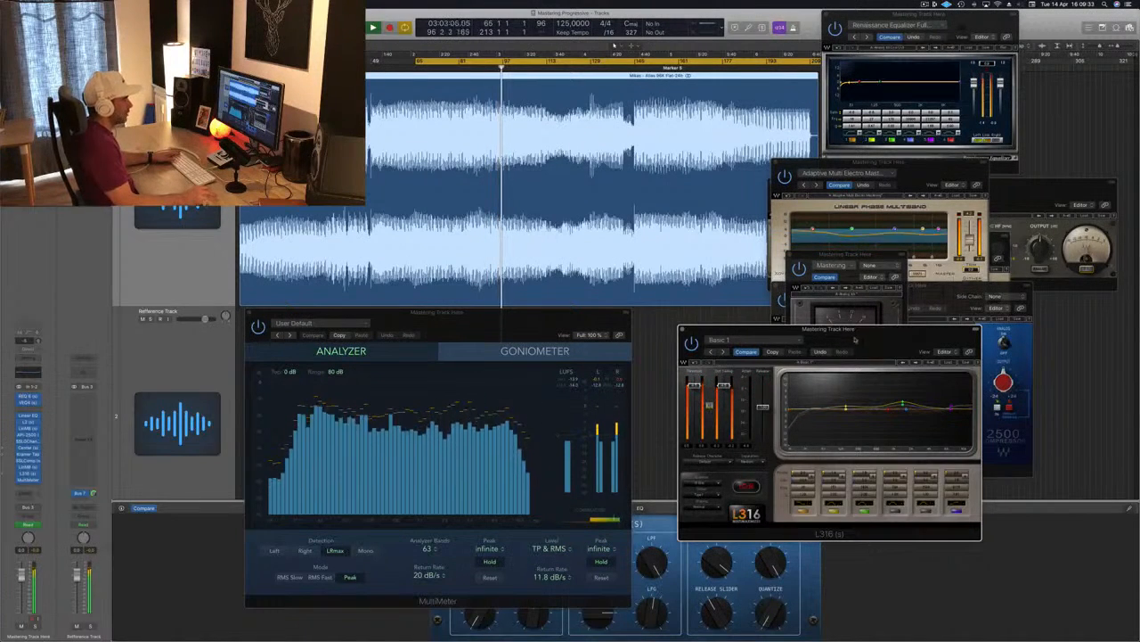
left_click_drag(858, 339, 877, 335)
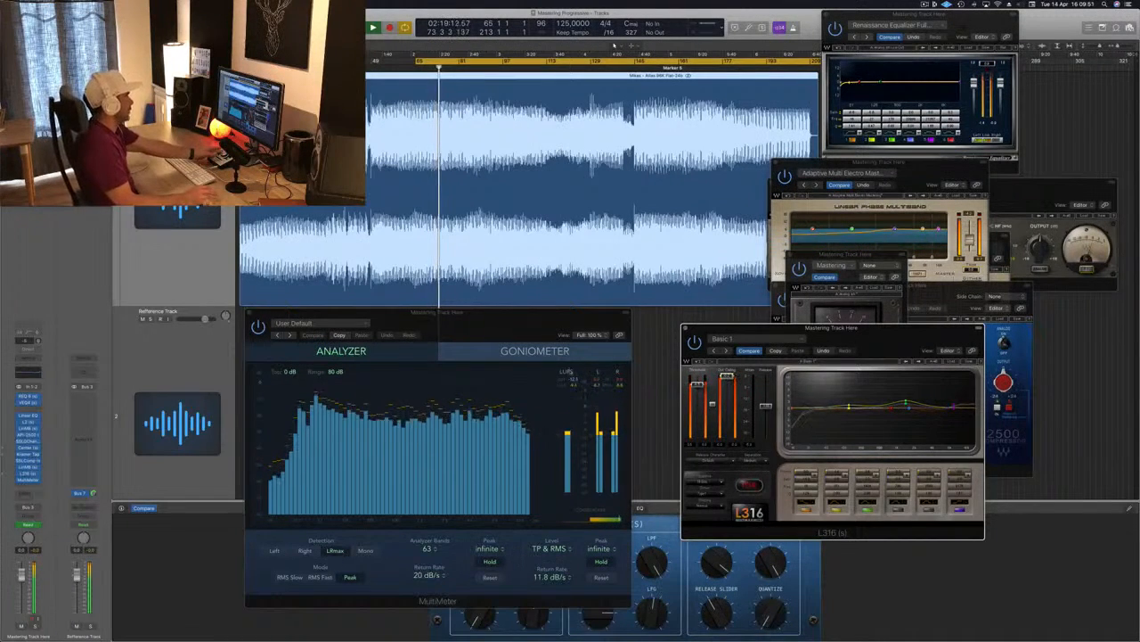
left_click_drag(537, 317, 568, 321)
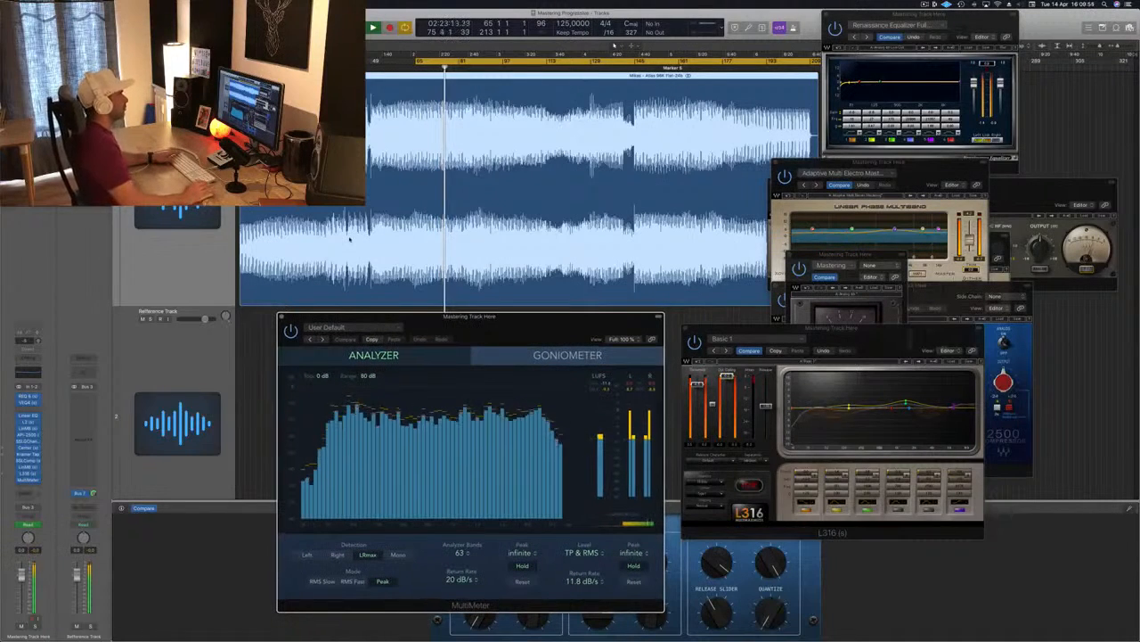
Spread out the L316, SSLComp and API-2500 windows so the overlapping plug-ins of the mastering chain can be seen together
left_click_drag(833, 327, 816, 371)
left_click_drag(856, 260, 1070, 289)
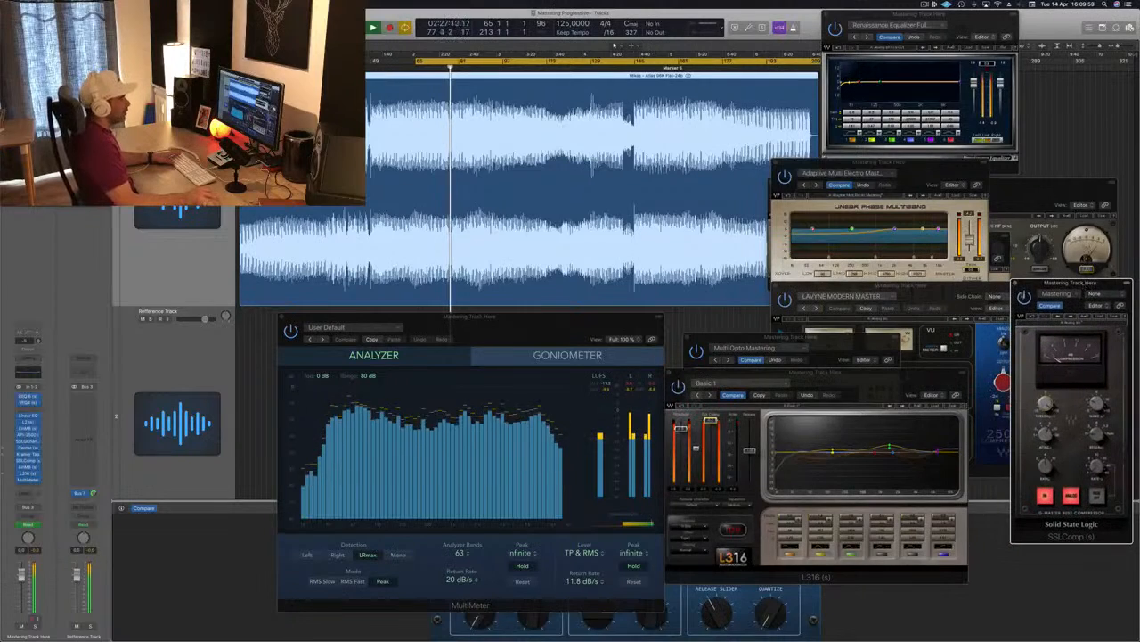
left_click(923, 317)
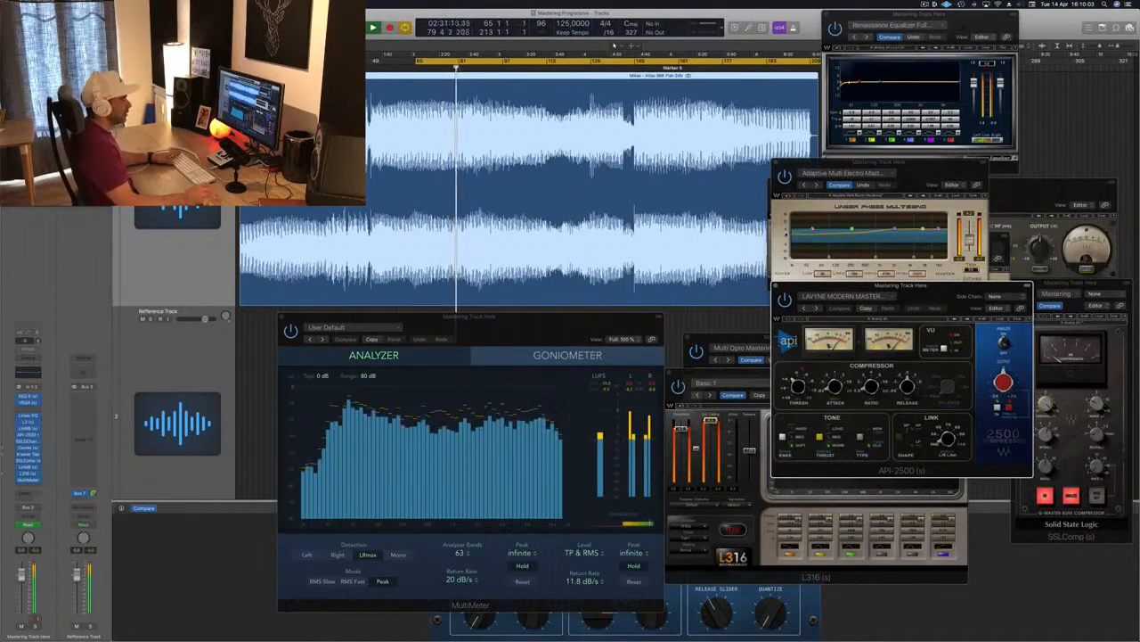
left_click_drag(792, 294, 843, 326)
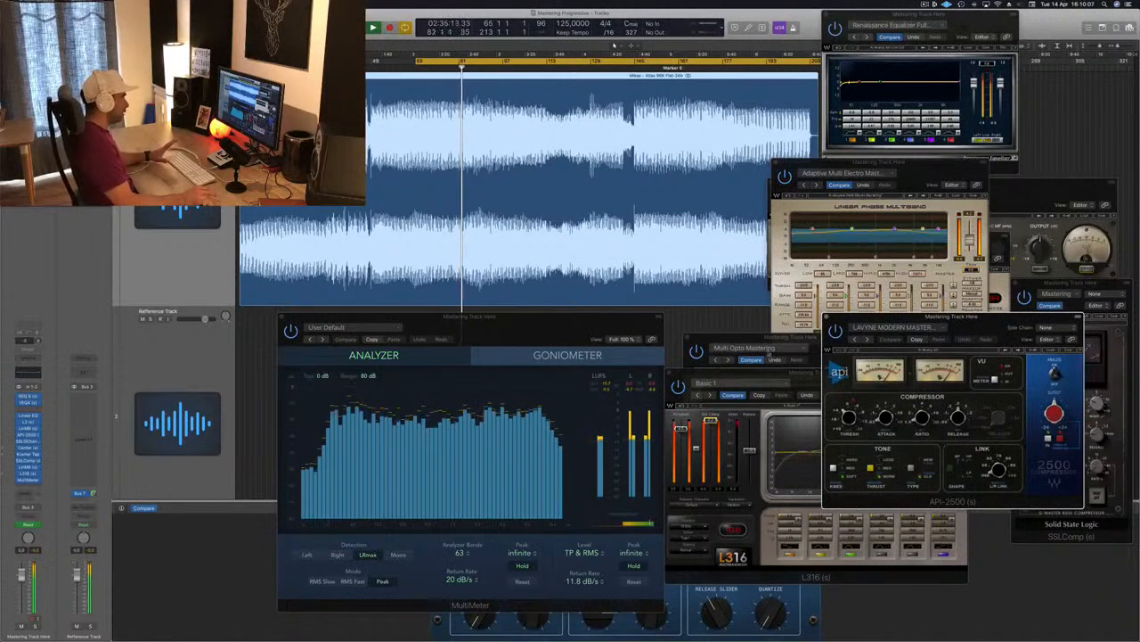
Rearrange the MultiMeter, REQ 6, LinMB and API-2500 windows to uncover the VEQ4 and L2 Ultramaximizer
left_click(629, 389)
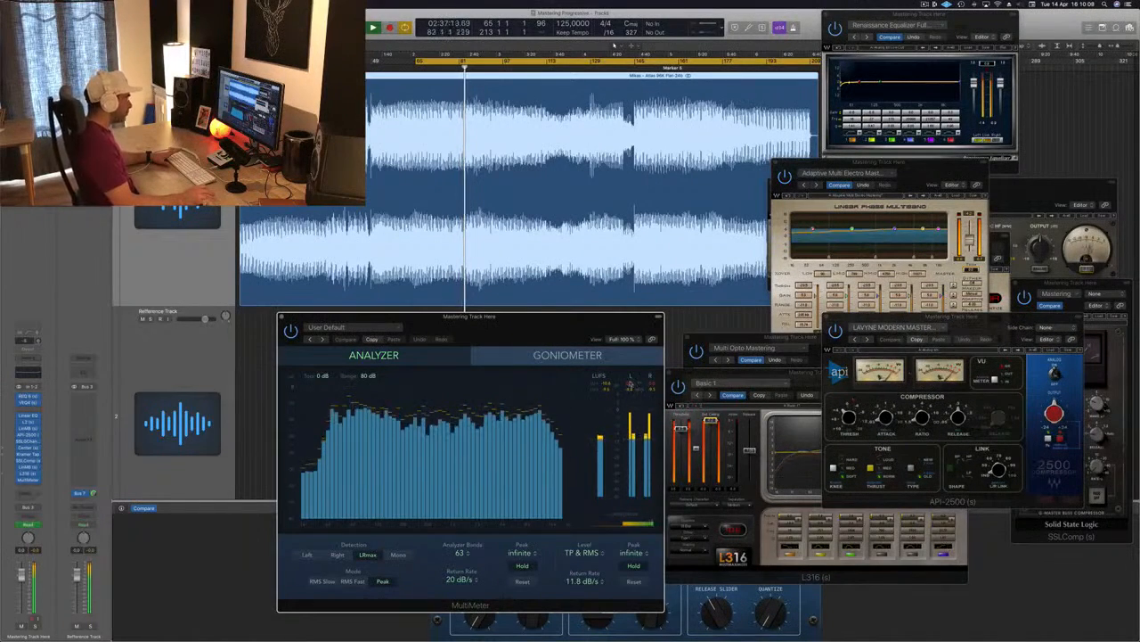
mouse_move(591, 320)
left_mouse_down()
mouse_move(551, 335)
mouse_move(574, 327)
left_mouse_up()
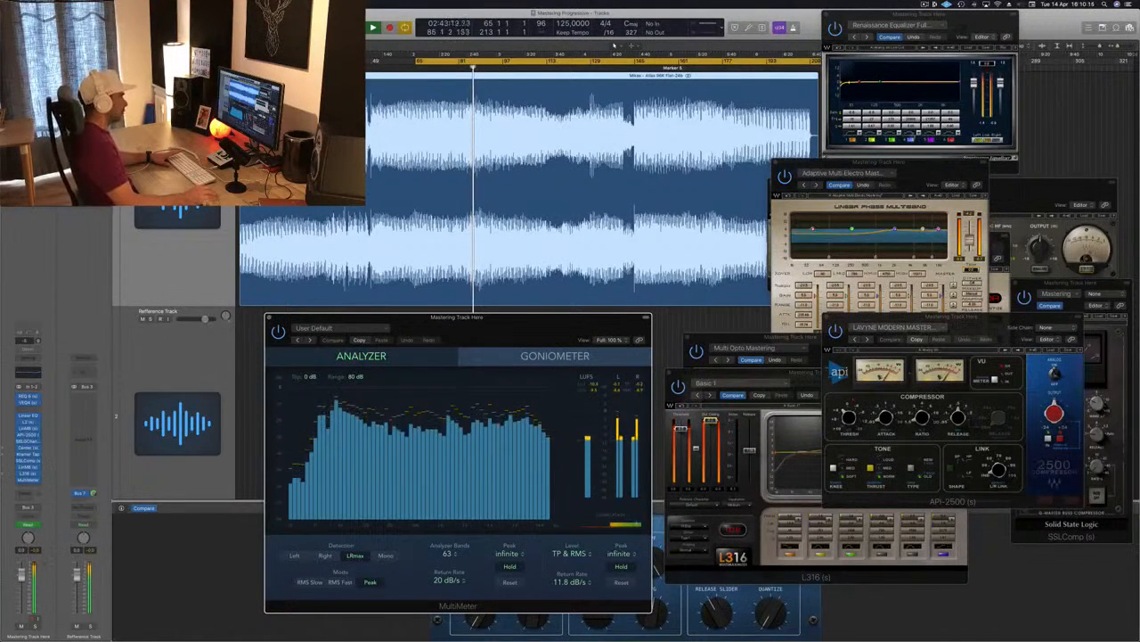
left_click_drag(918, 14, 1082, 20)
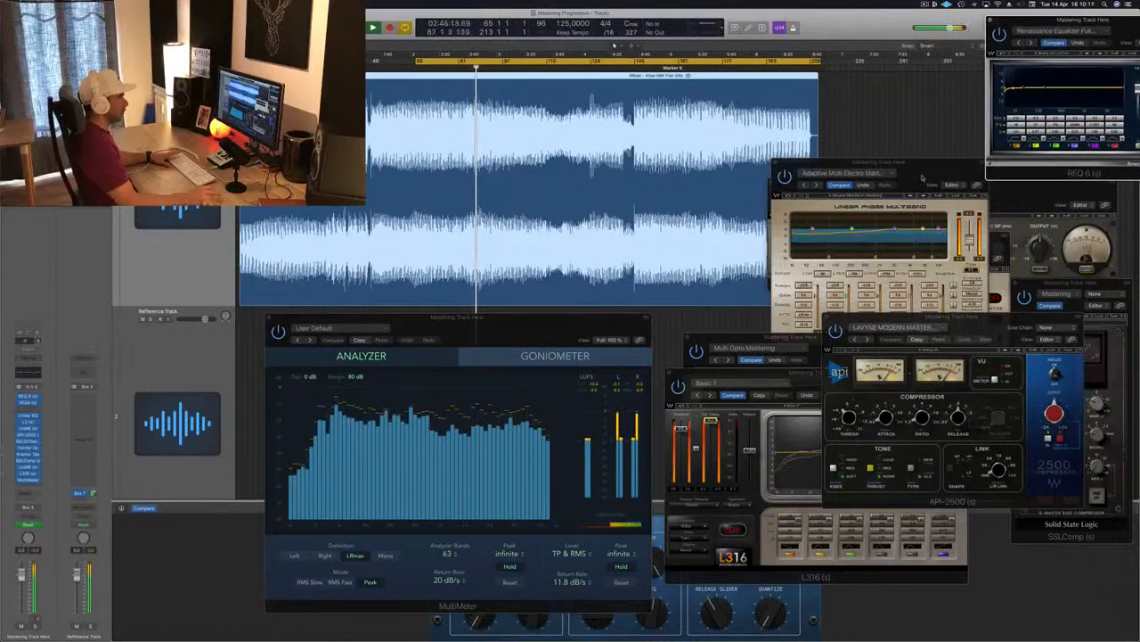
left_click_drag(912, 167, 700, 391)
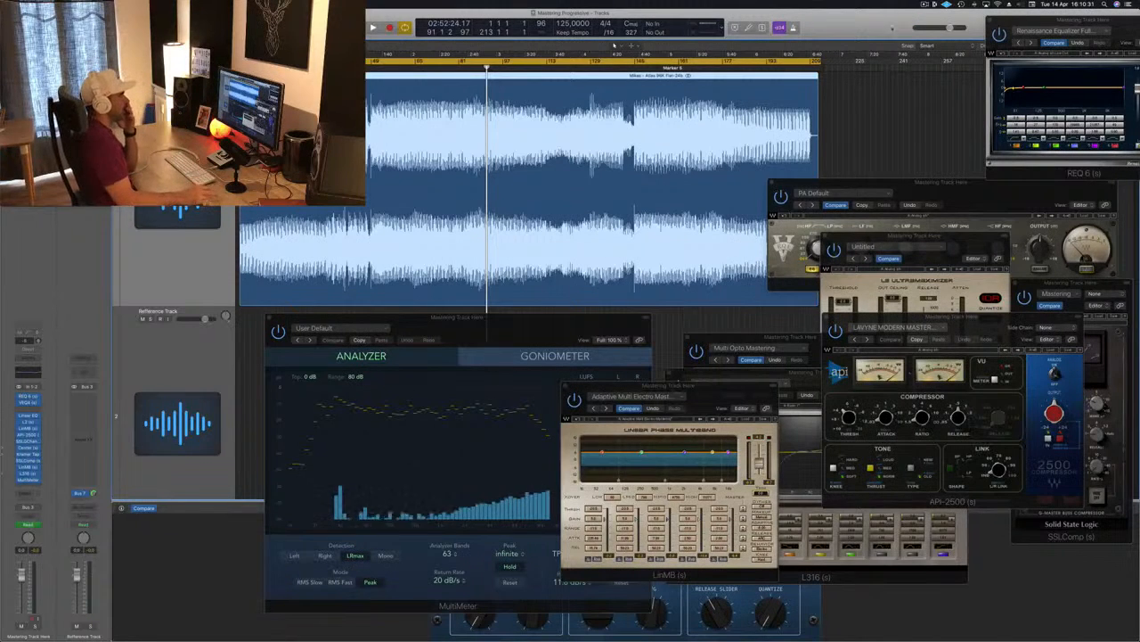
left_click_drag(990, 327, 962, 402)
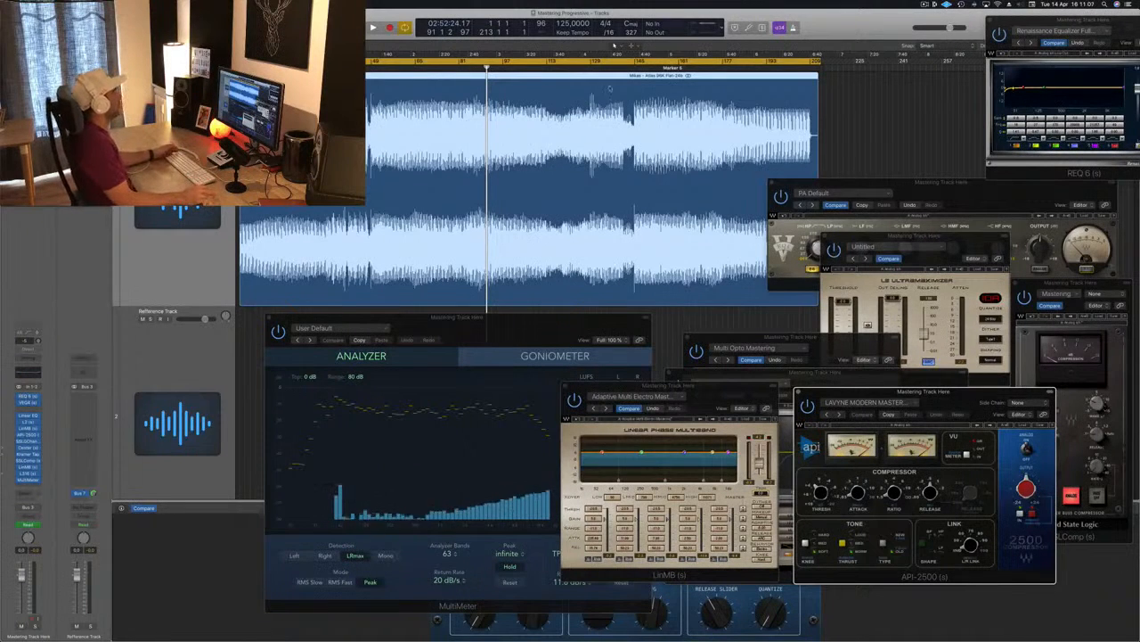
Play the track through the full chain, moving the MultiMeter clear of the LinMB, repositioning the REQ 6 and bringing the VEQ4 forward
left_click(535, 192)
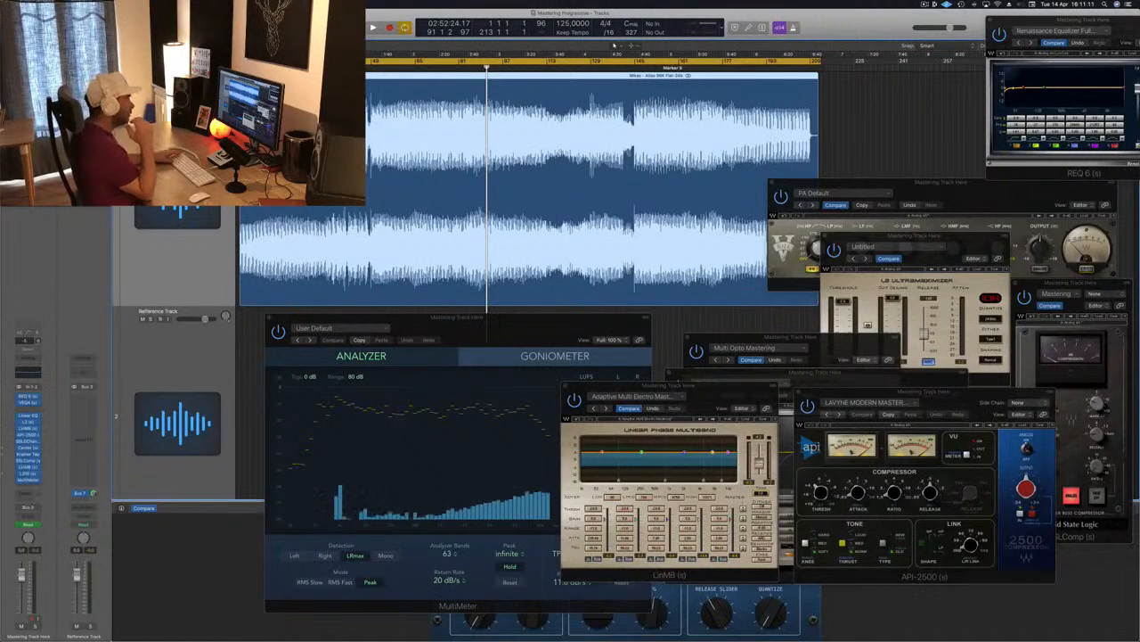
key("space")
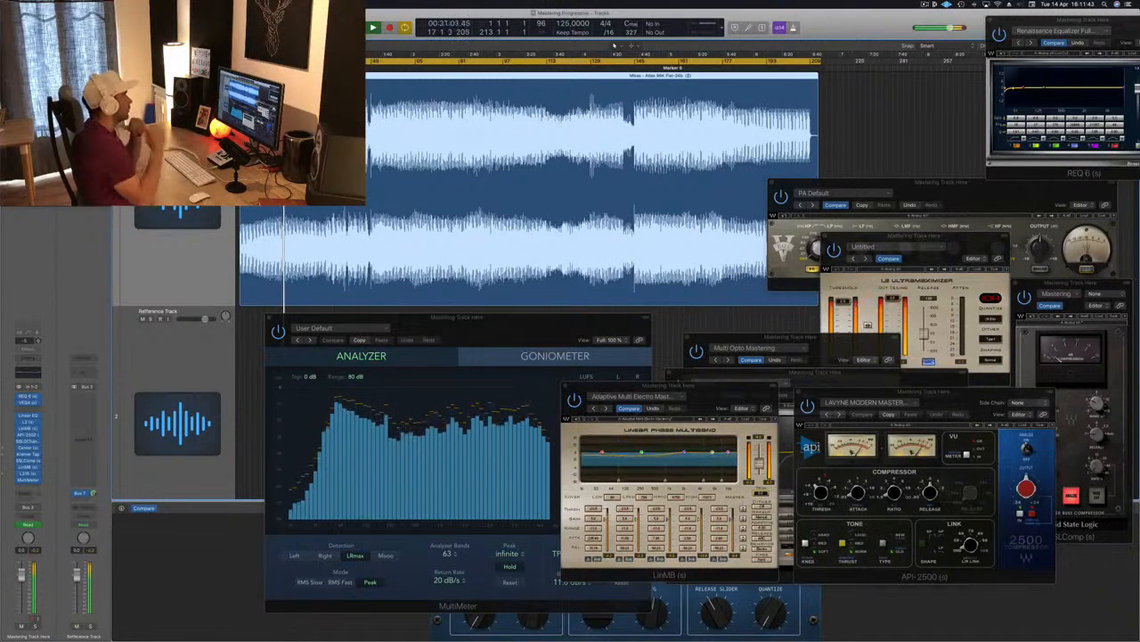
left_click_drag(503, 322, 417, 319)
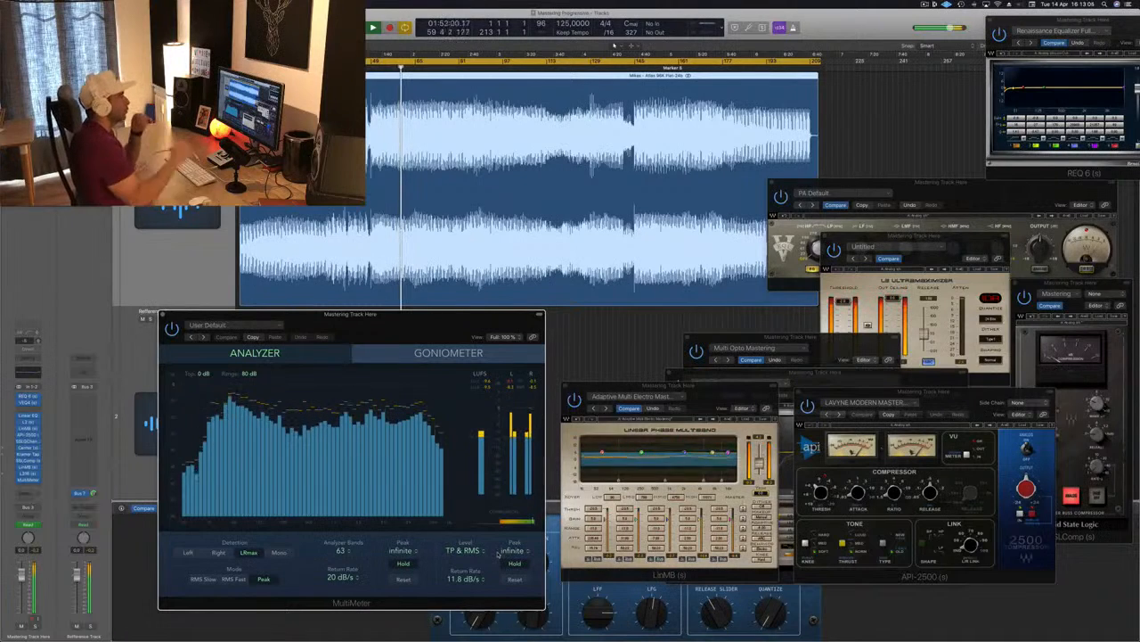
left_click_drag(1045, 20, 972, 18)
left_click(906, 183)
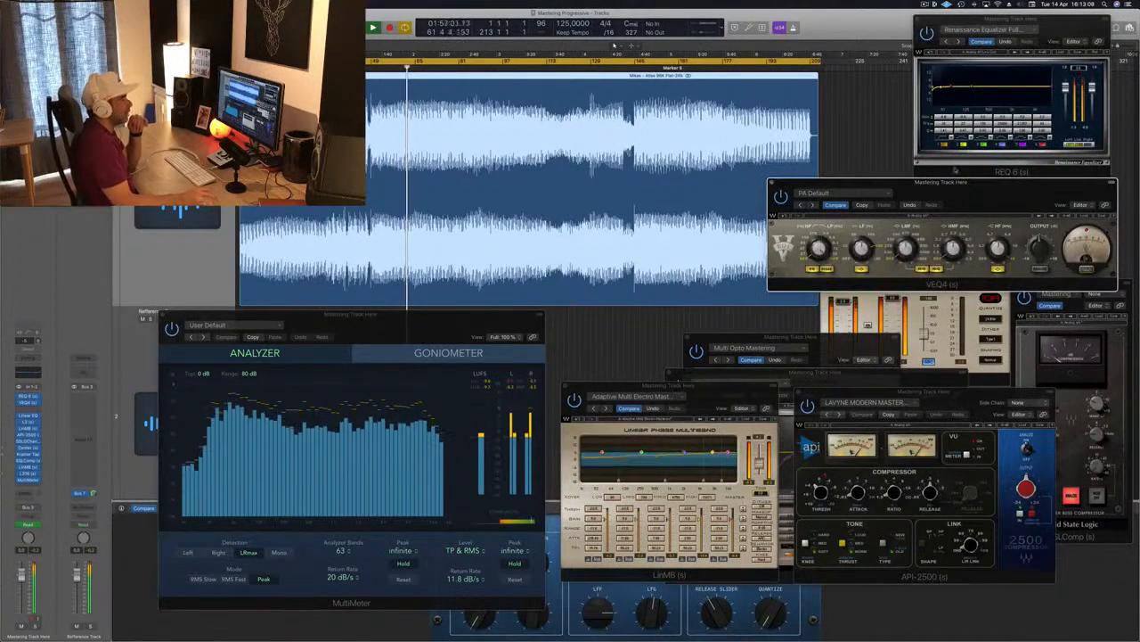